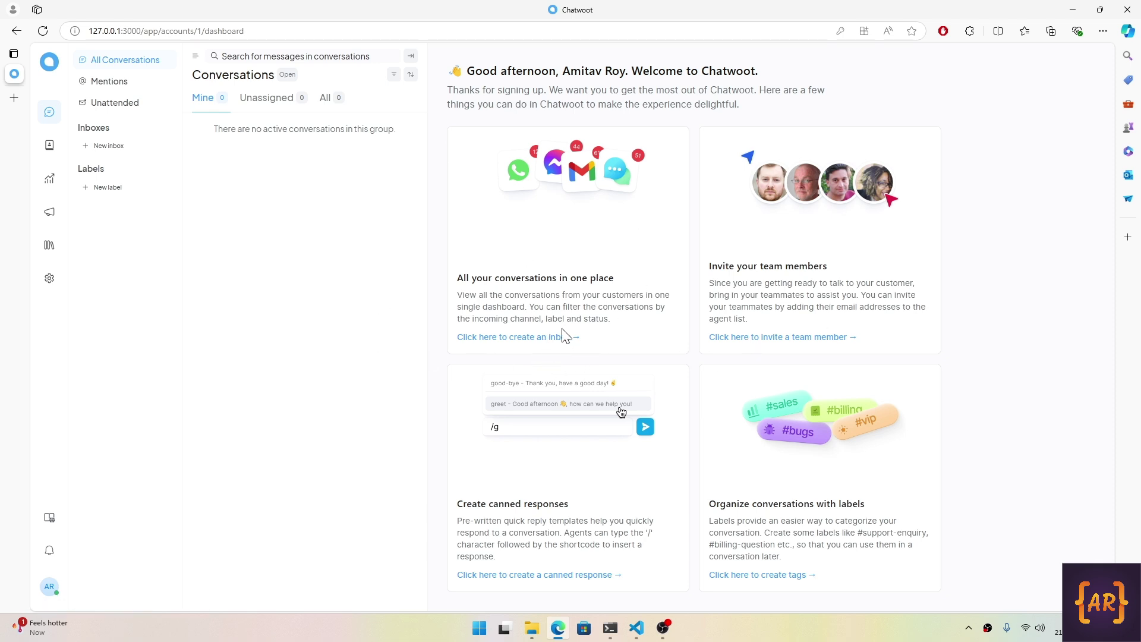
# Open Settings > Inboxes and start adding a new inbox to reach the channel list.
pyautogui.click(49, 280)
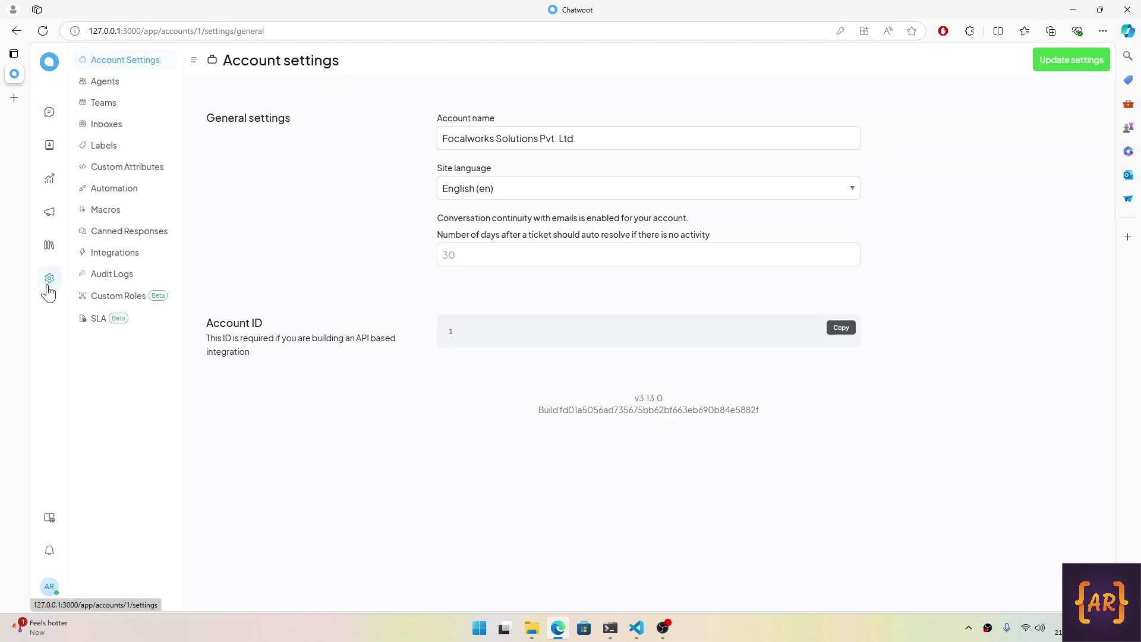
pyautogui.click(112, 127)
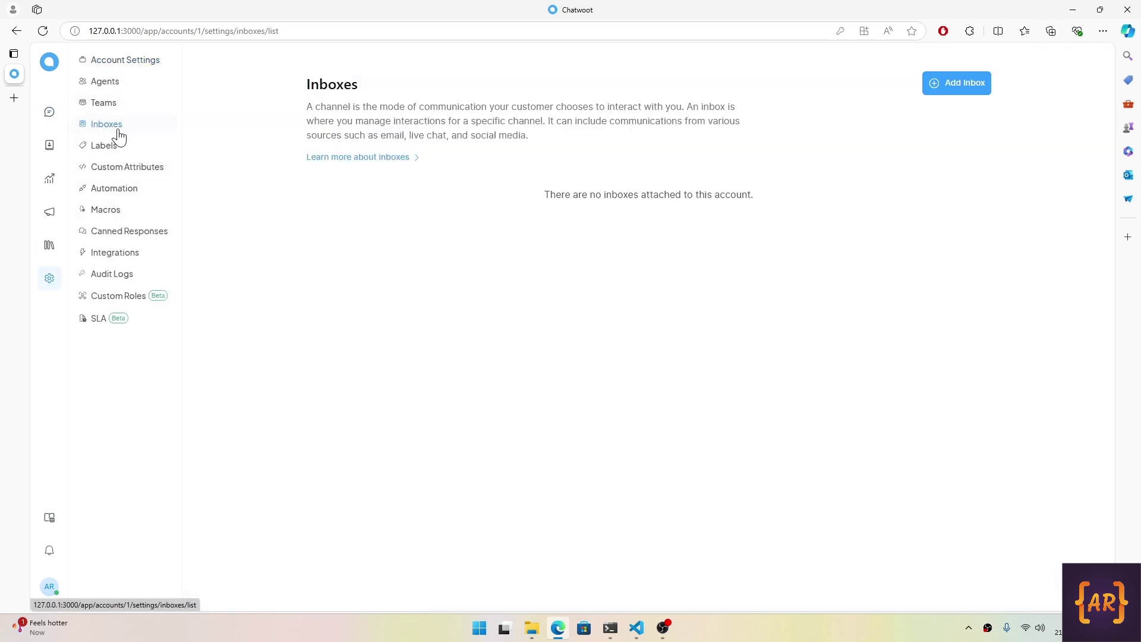
pyautogui.click(955, 84)
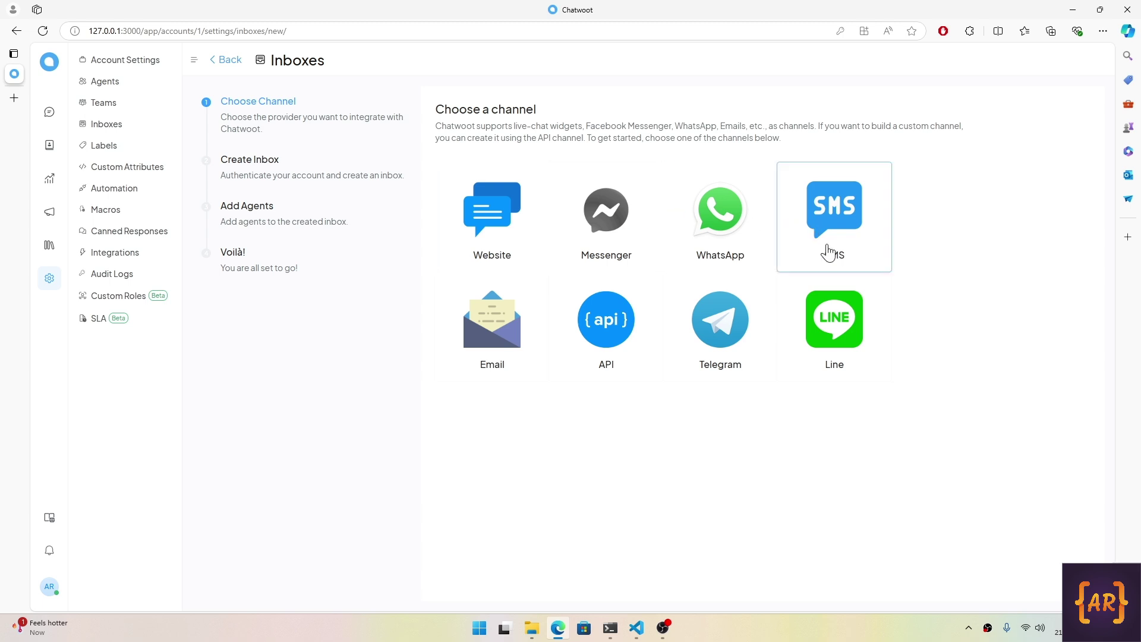
# Create a Website inbox named Focalworks for focalworks.com with heading 'Hello from Focalworks' and a greeting.
pyautogui.click(485, 196)
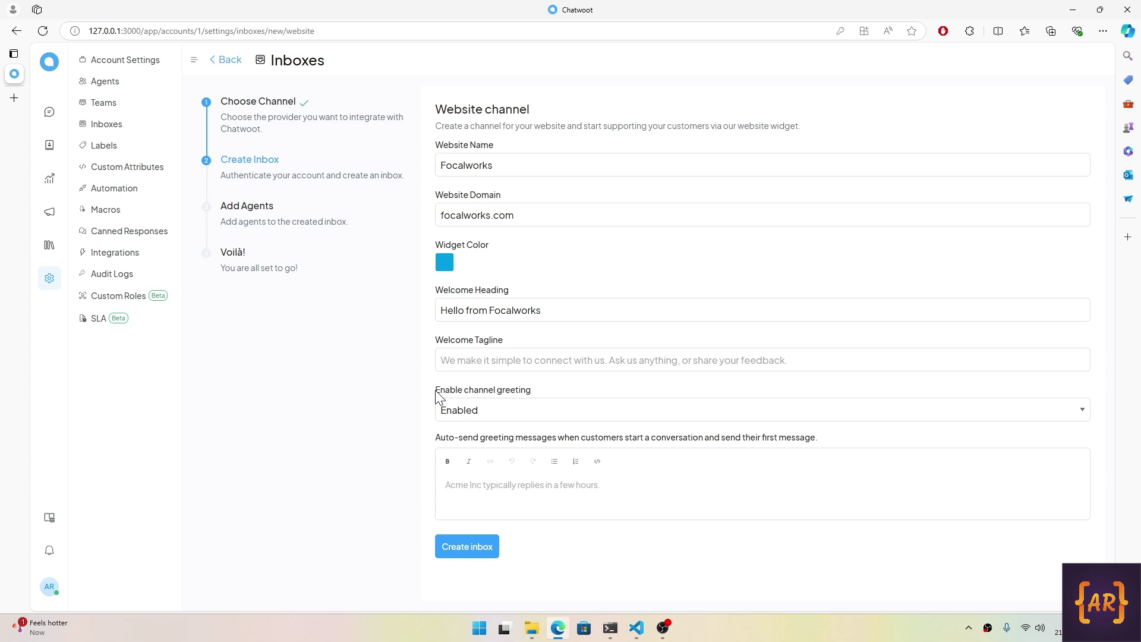
pyautogui.write('Hello there, How can help you?')
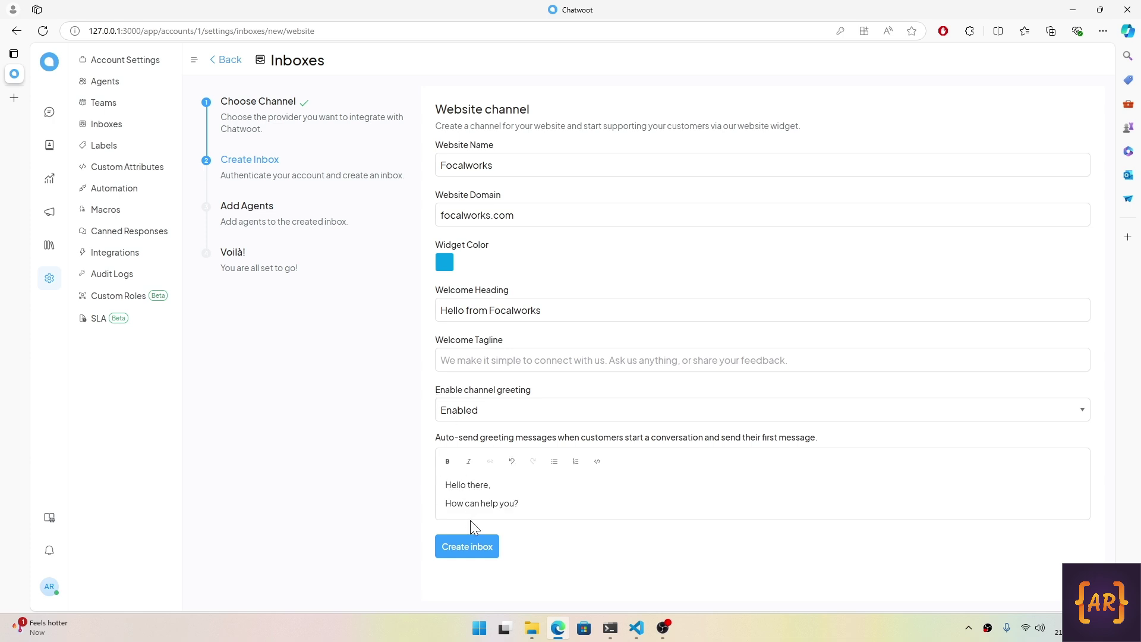
pyautogui.click(469, 552)
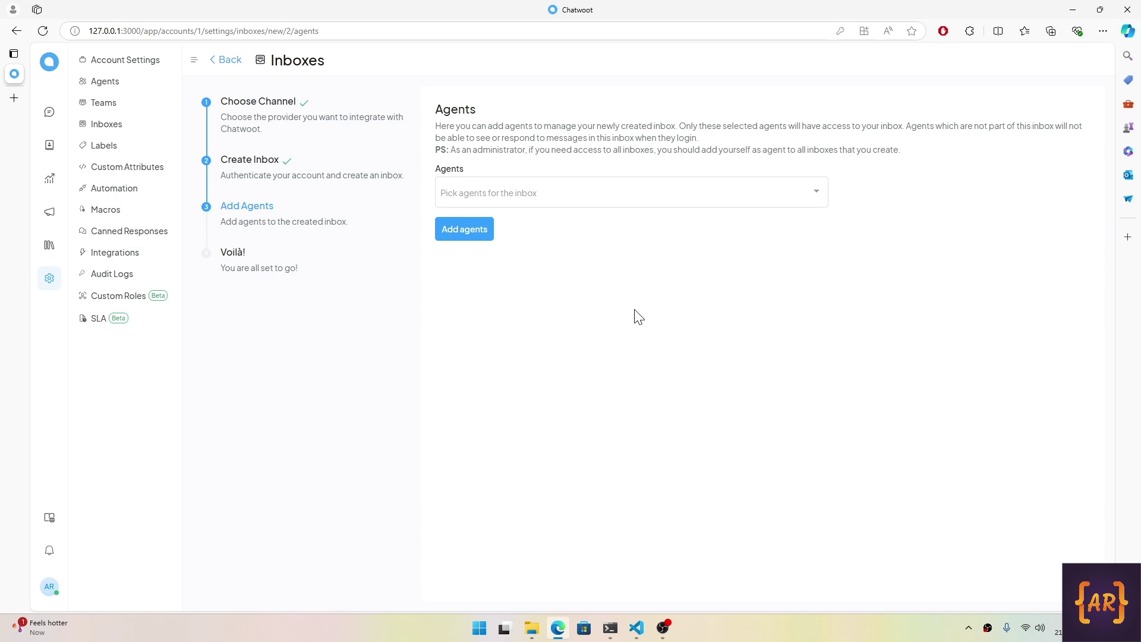
# Add the account's agent to the Focalworks inbox, finish setup, and select the widget embed script.
pyautogui.click(597, 196)
pyautogui.click(583, 218)
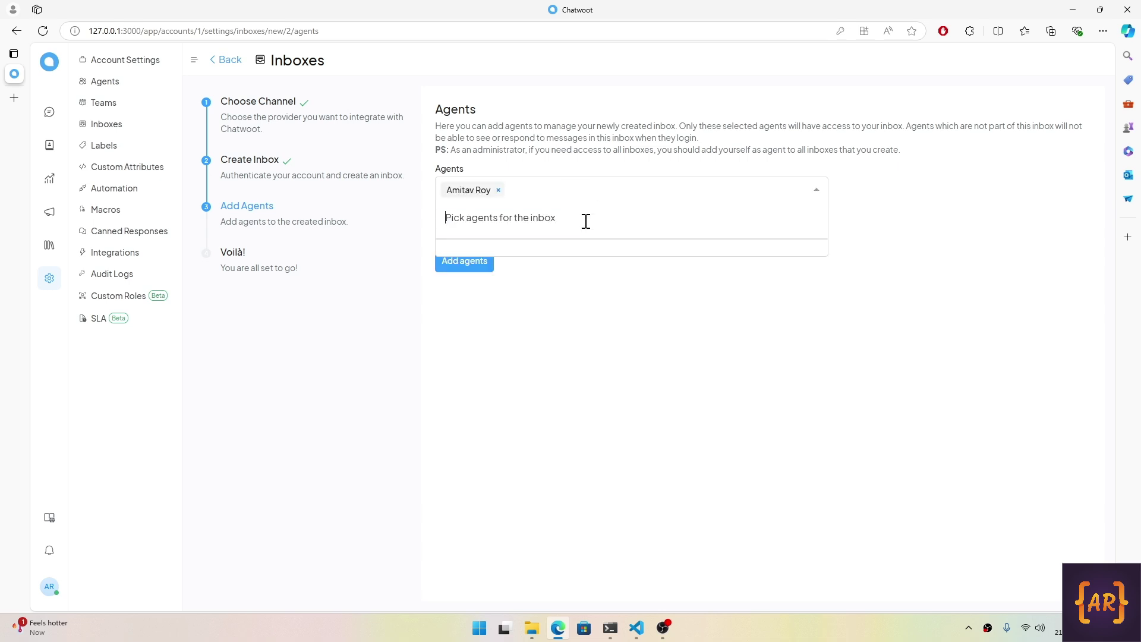
pyautogui.click(553, 317)
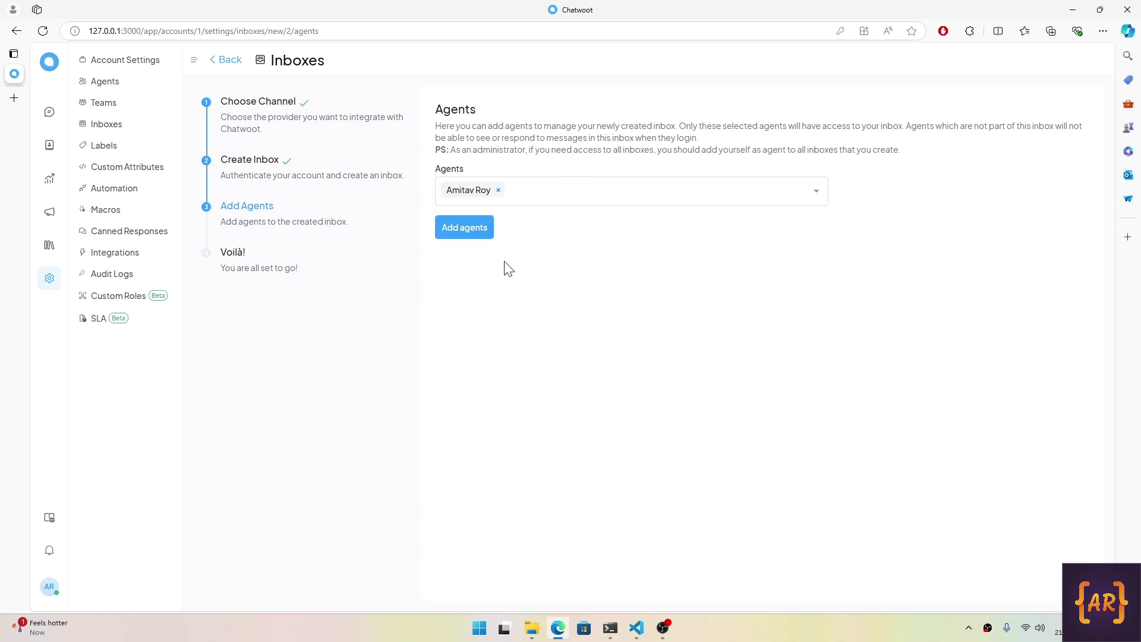
pyautogui.click(481, 230)
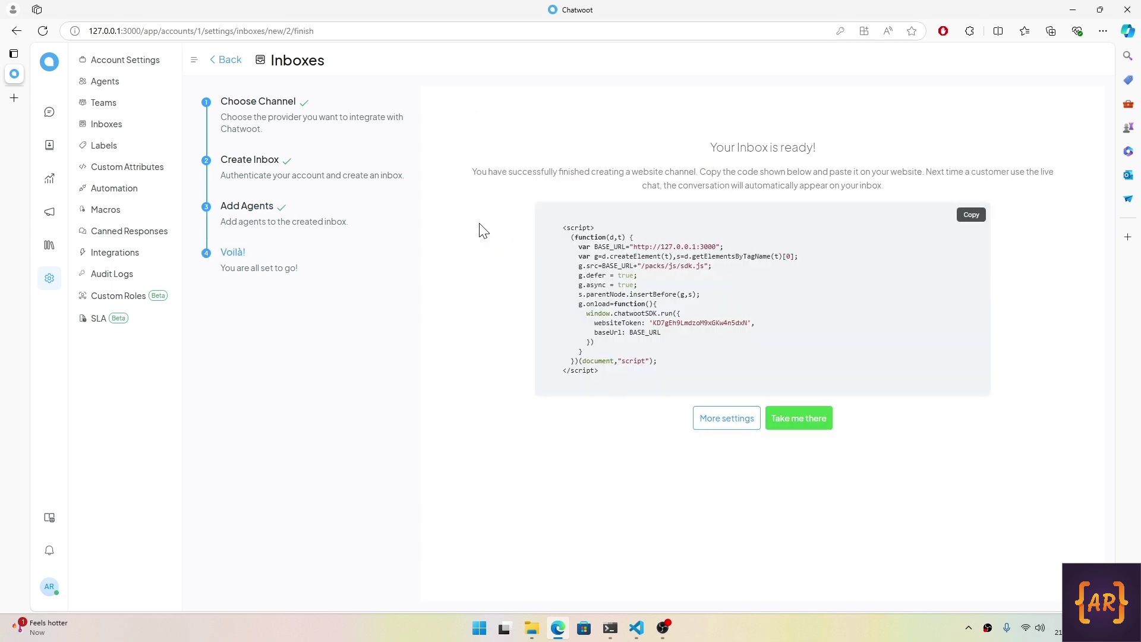
pyautogui.moveTo(562, 227); pyautogui.dragTo(607, 372)
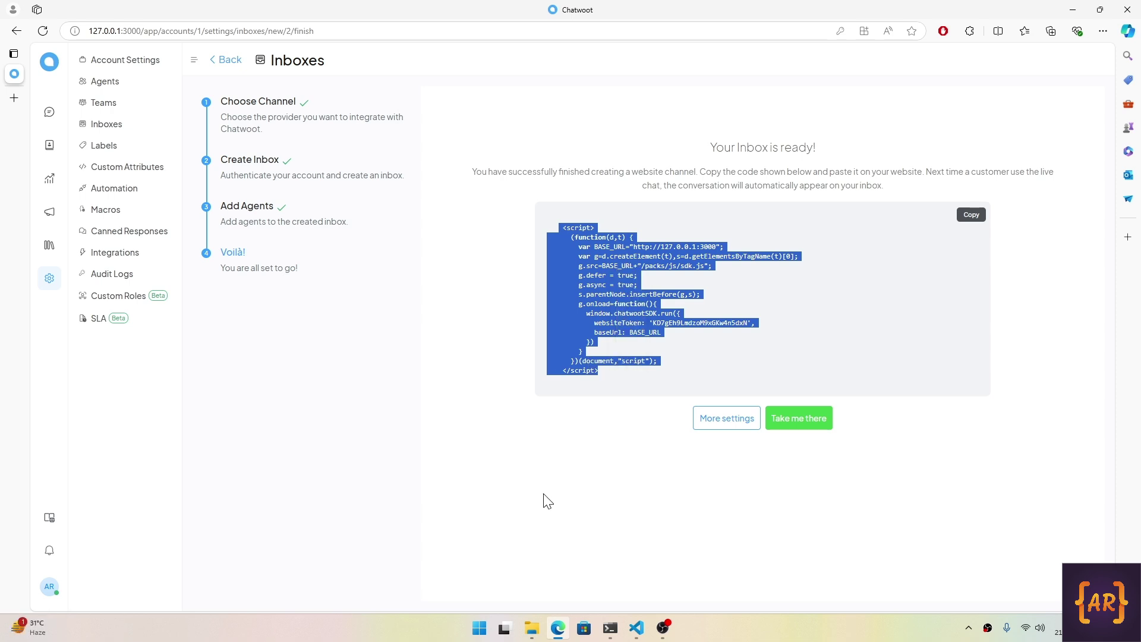
pyautogui.click(606, 375)
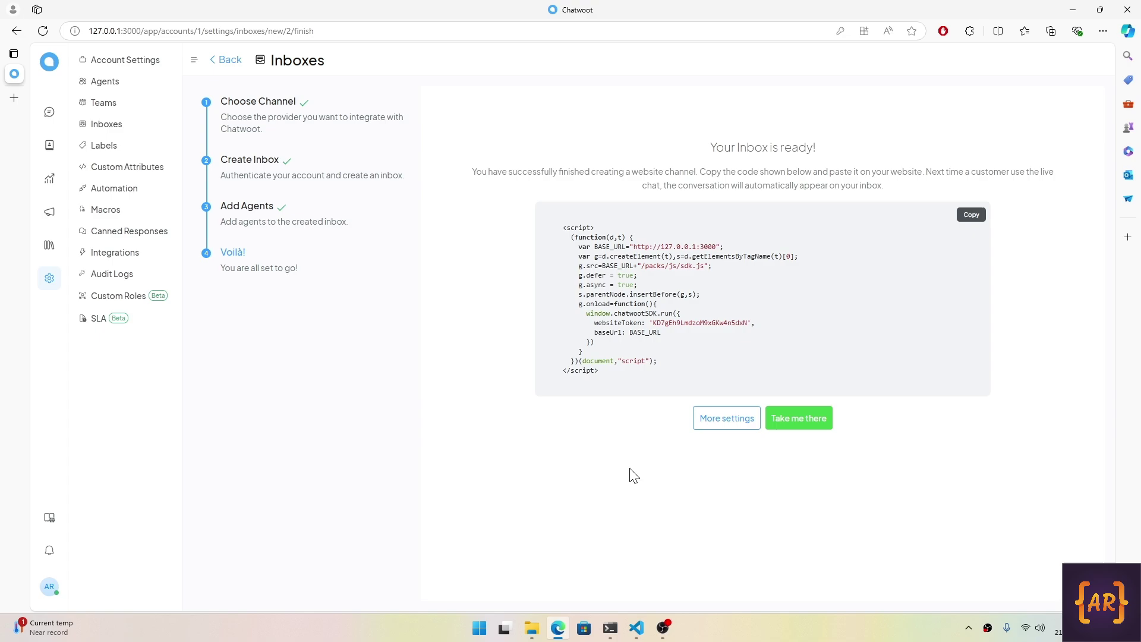
# Bring the tmux terminal to the front with a fresh prompt in the lower pane.
pyautogui.click(618, 634)
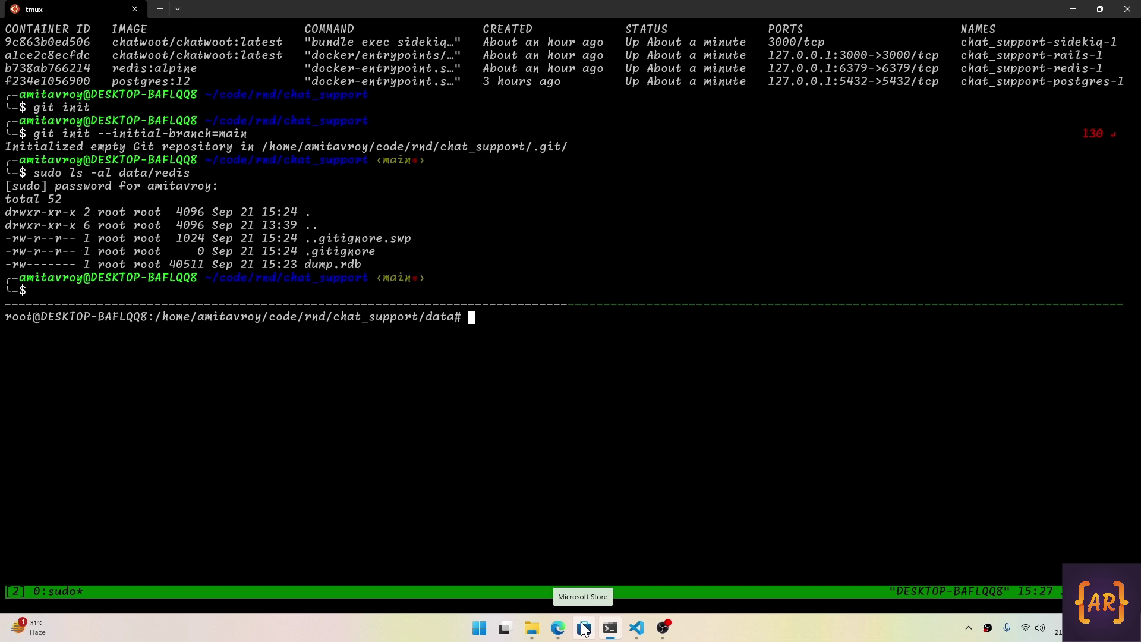
pyautogui.press('Return')
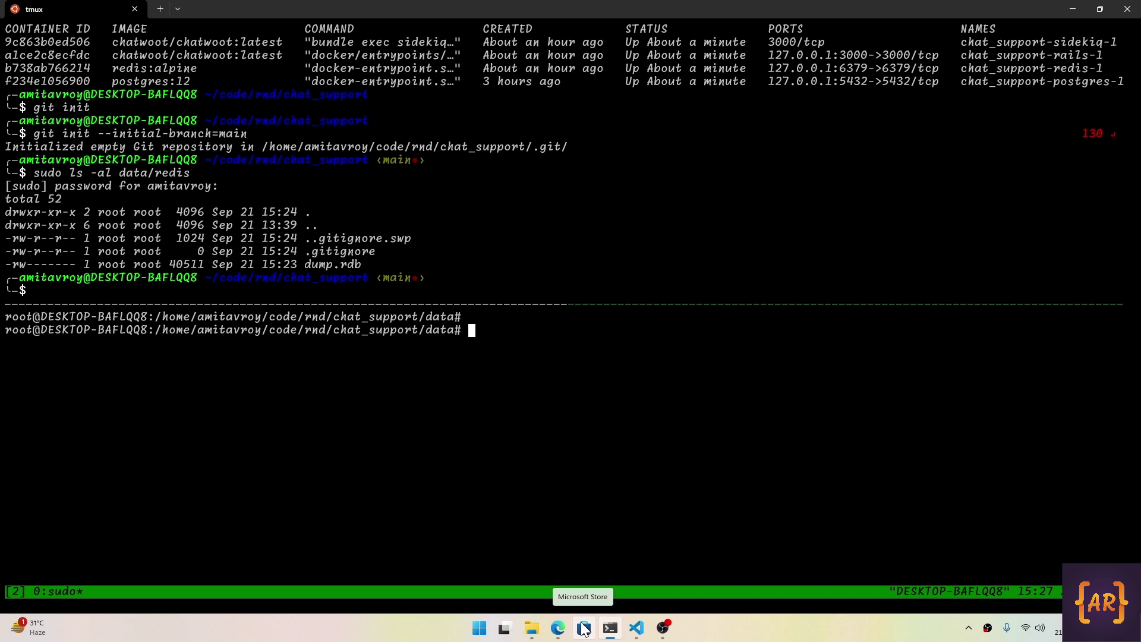
pyautogui.hotkey('alt', 'Tab')
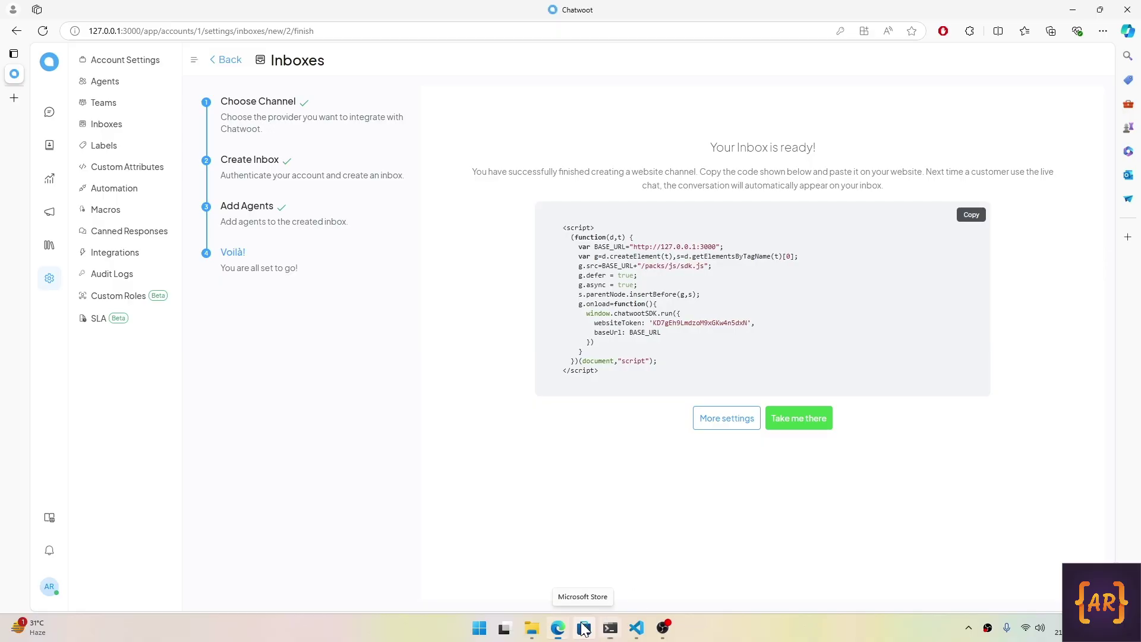
pyautogui.click(636, 628)
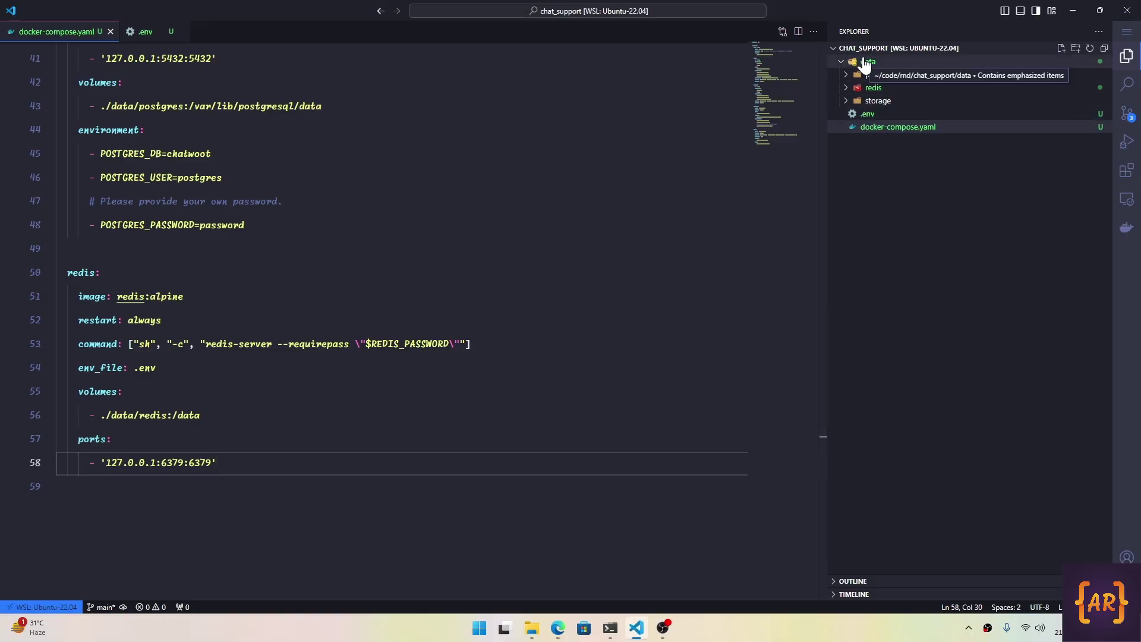
pyautogui.click(611, 629)
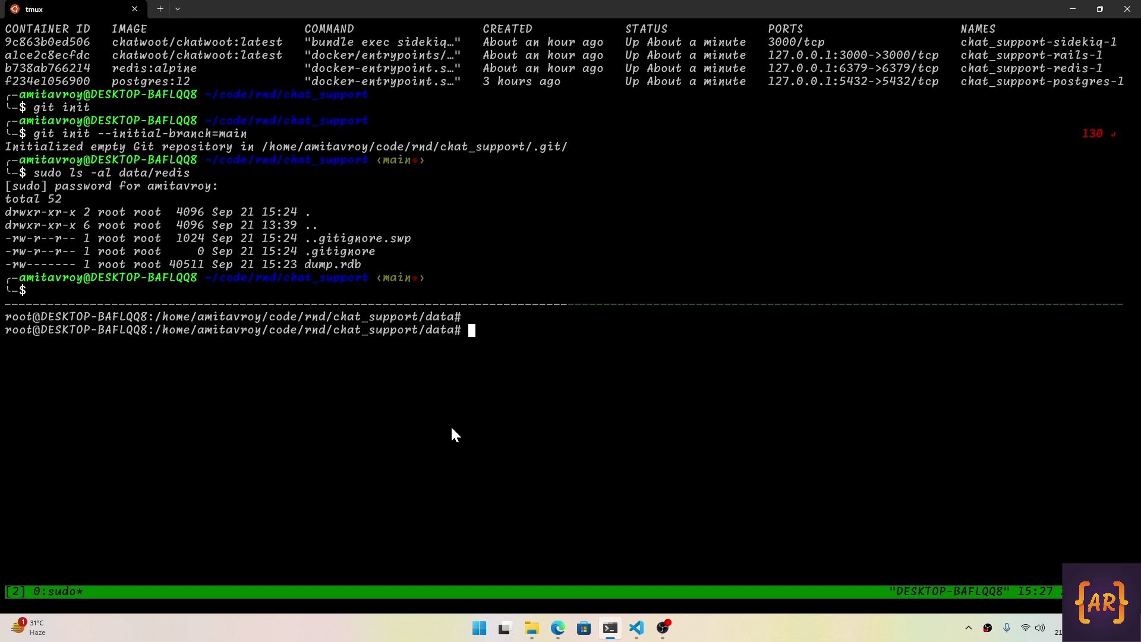
# Create the nginx folder with mkdir nginx and open nginx/index.html in nano.
pyautogui.write('mkdir nginx')
pyautogui.press('Return')
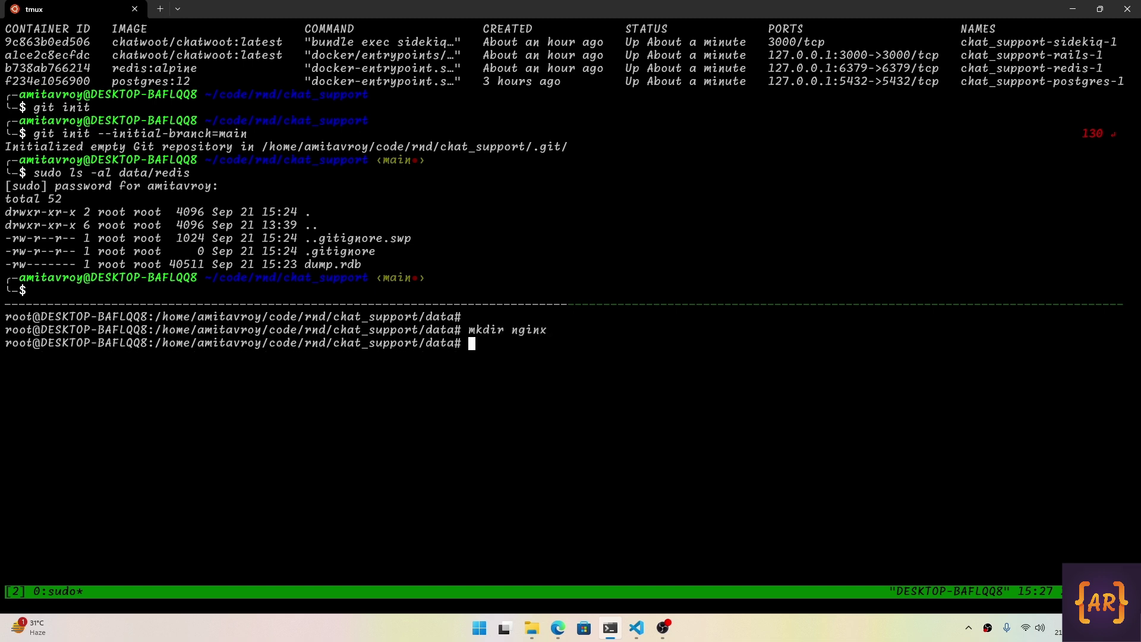
pyautogui.write('touch nginx/index.html')
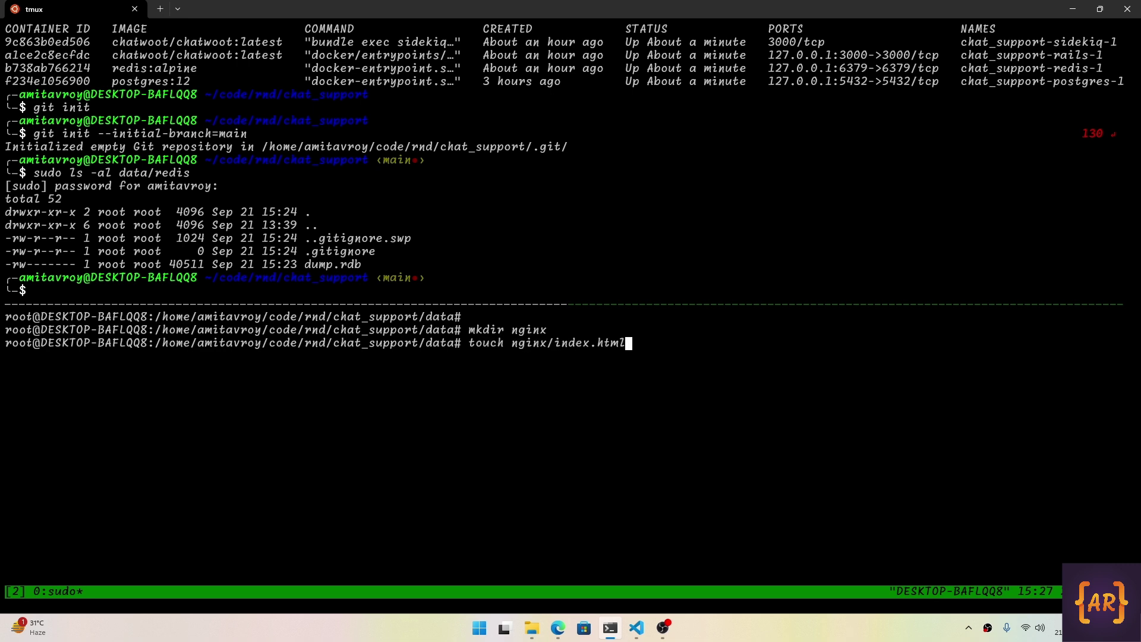
pyautogui.press('Home')
pyautogui.press('Delete')
pyautogui.press('Delete')
pyautogui.press('Delete')
pyautogui.press('Delete')
pyautogui.press('Delete')
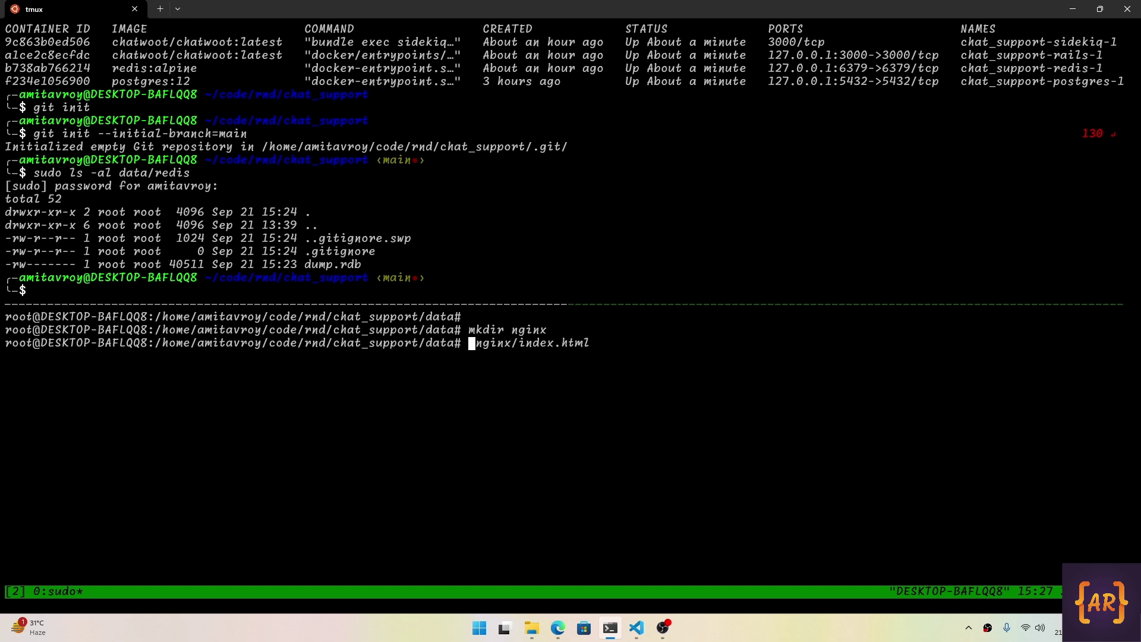
pyautogui.write('nano')
pyautogui.press('Return')
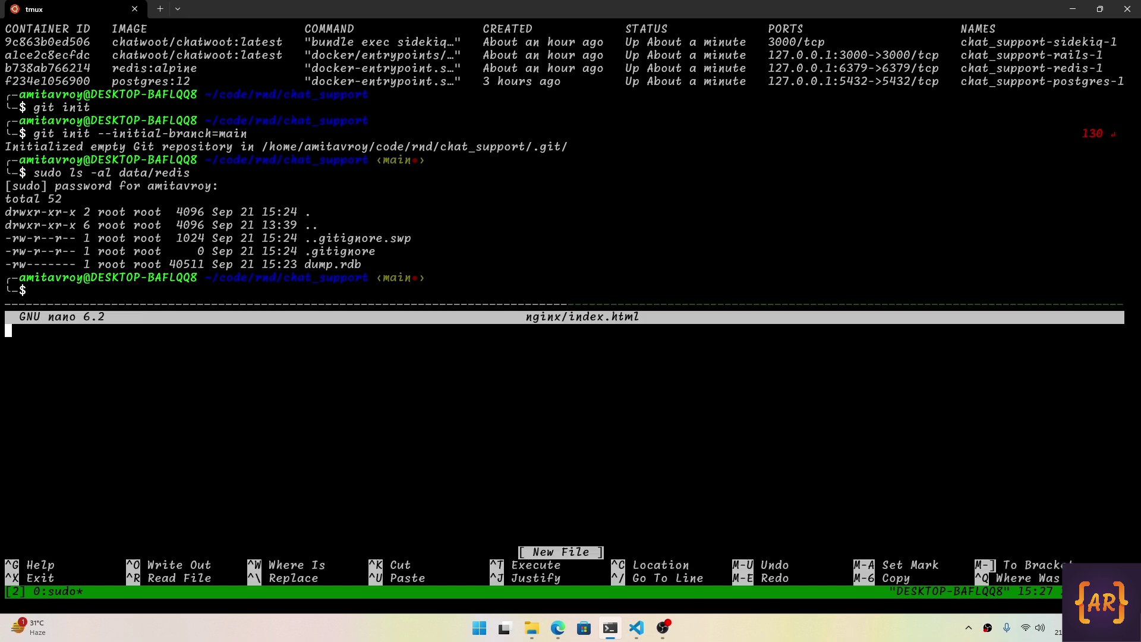
# Create a new untitled HTML file in VS Code and expand the html:5 boilerplate.
pyautogui.click(636, 628)
pyautogui.hotkey('ctrl', 'n')
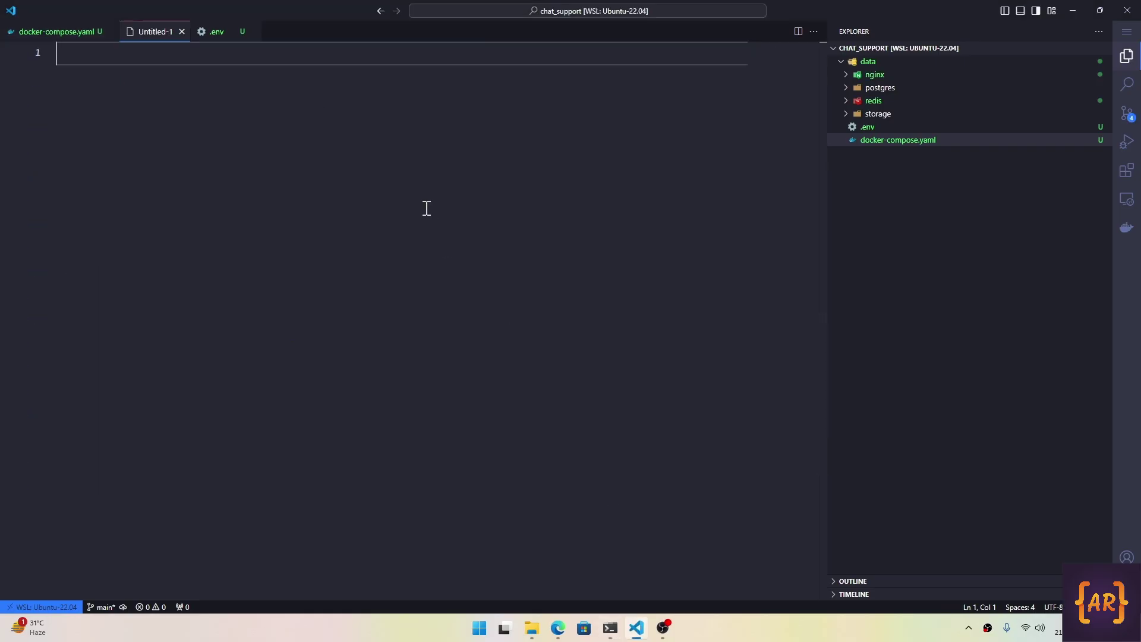
pyautogui.click(1099, 607)
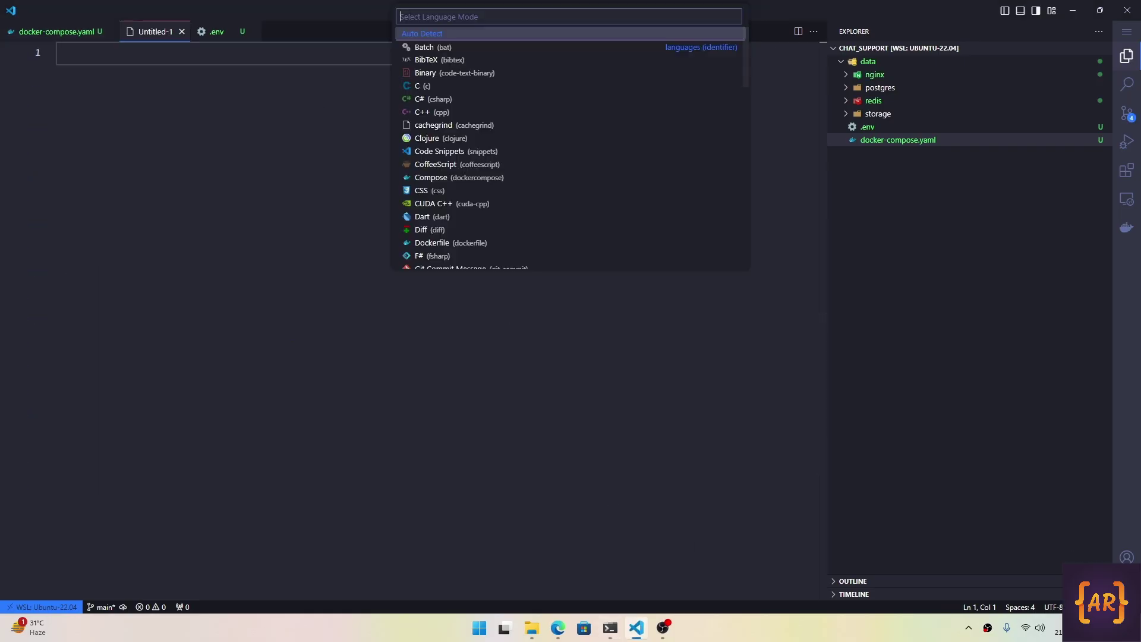
pyautogui.write('html')
pyautogui.press('Return')
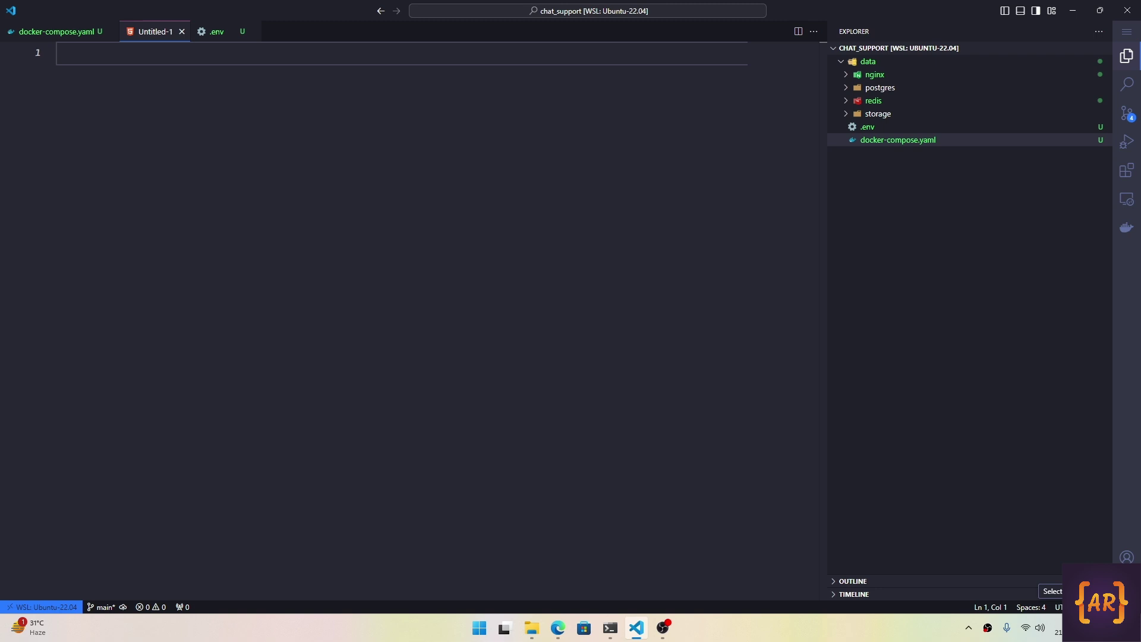
pyautogui.write('html')
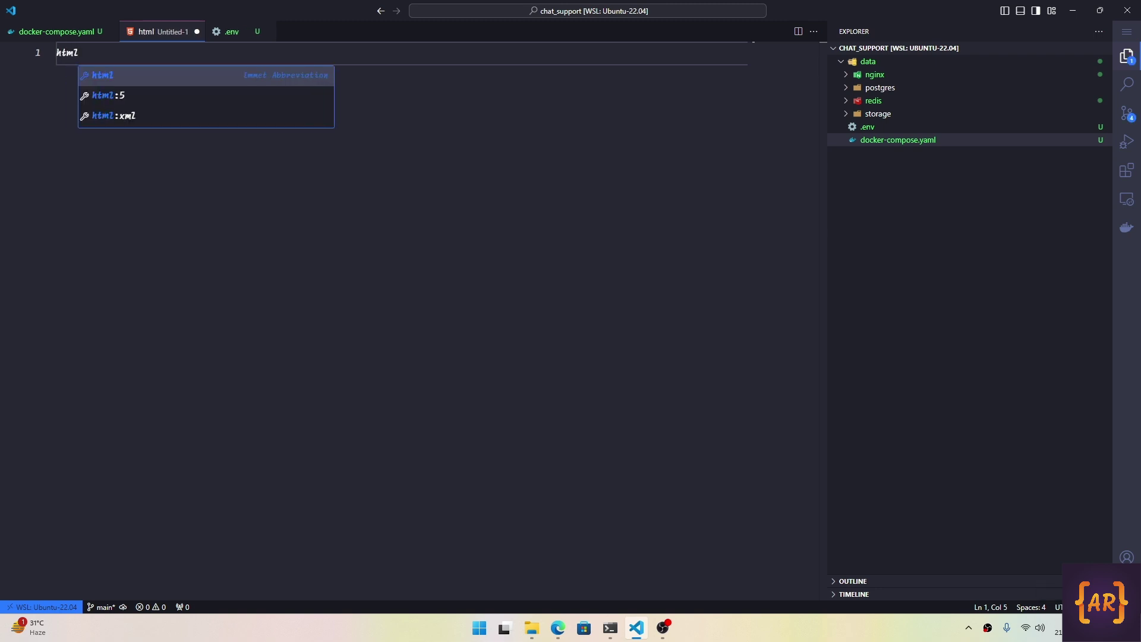
pyautogui.write(':5')
pyautogui.press('Tab')
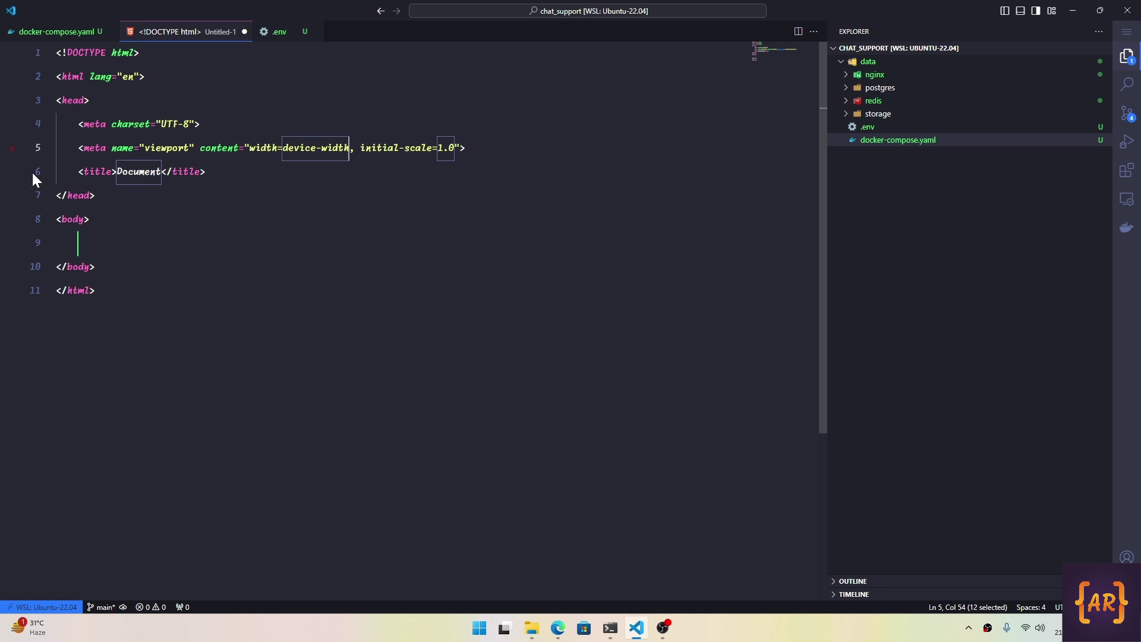
pyautogui.doubleClick(139, 172)
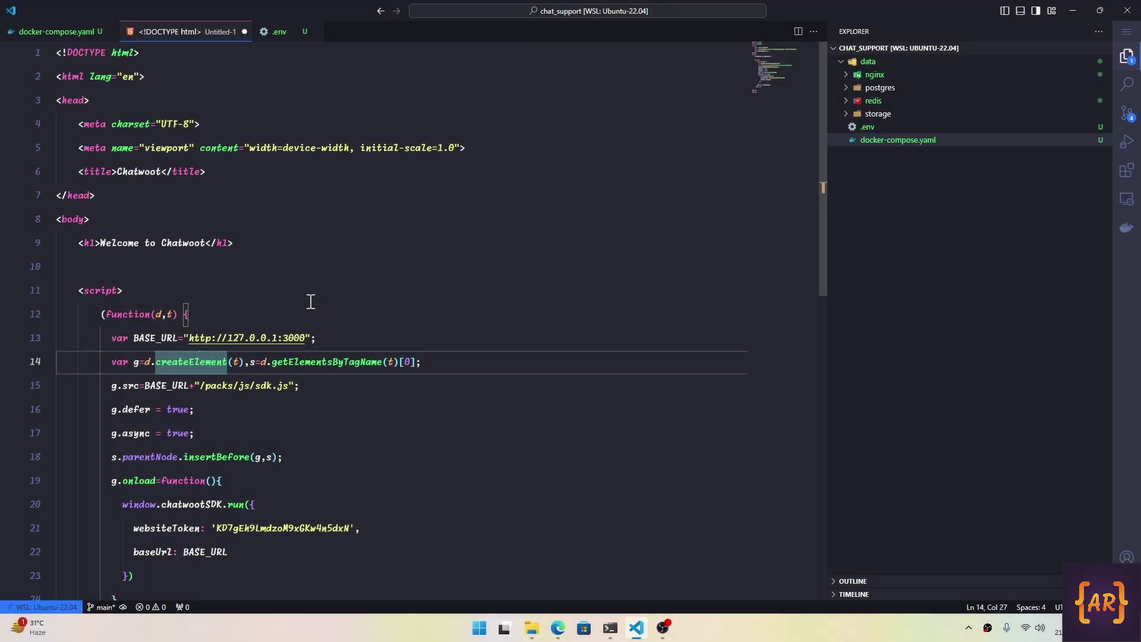
# Copy the whole HTML page into nginx/index.html in nano, save it and exit nano.
pyautogui.hotkey('ctrl', 'a')
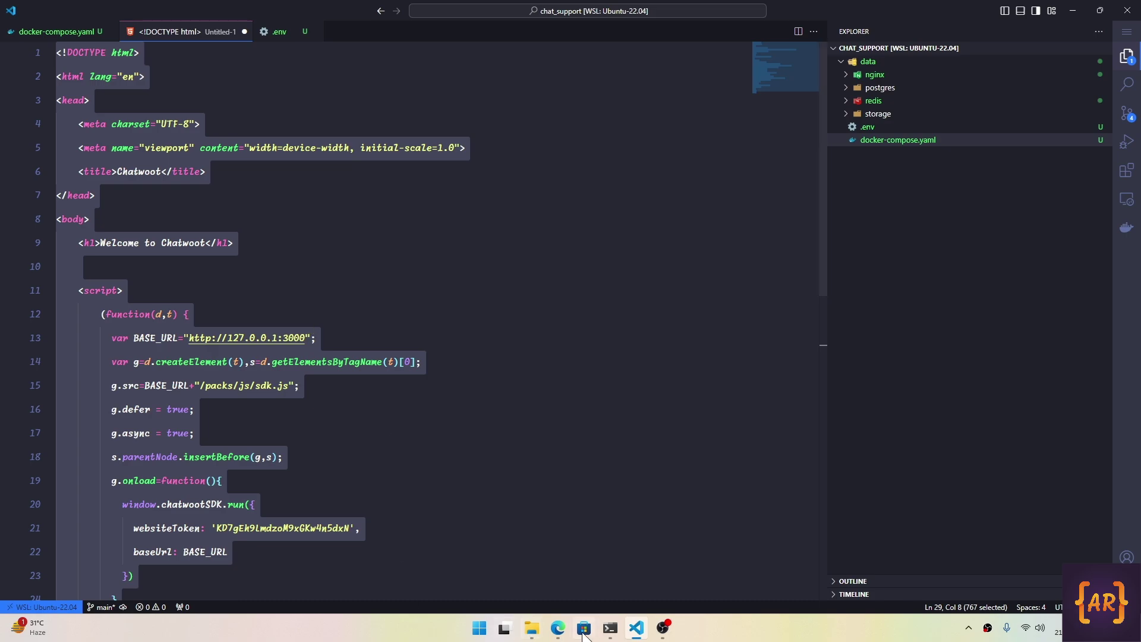
pyautogui.click(609, 628)
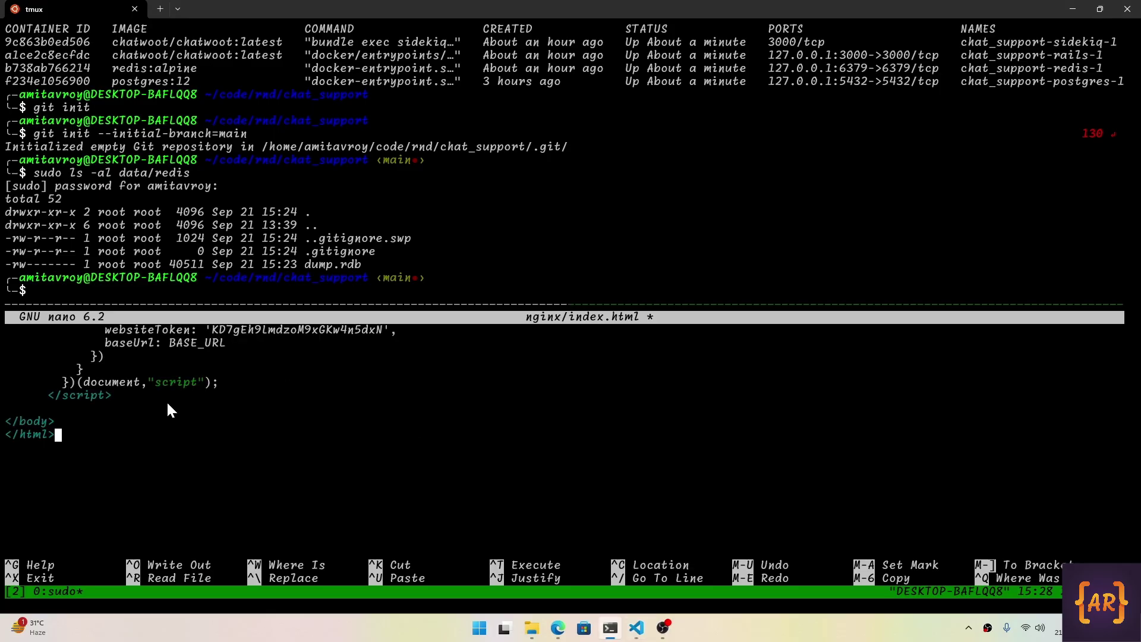
pyautogui.hotkey('ctrl', 'o')
pyautogui.press('Return')
pyautogui.hotkey('ctrl', 'x')
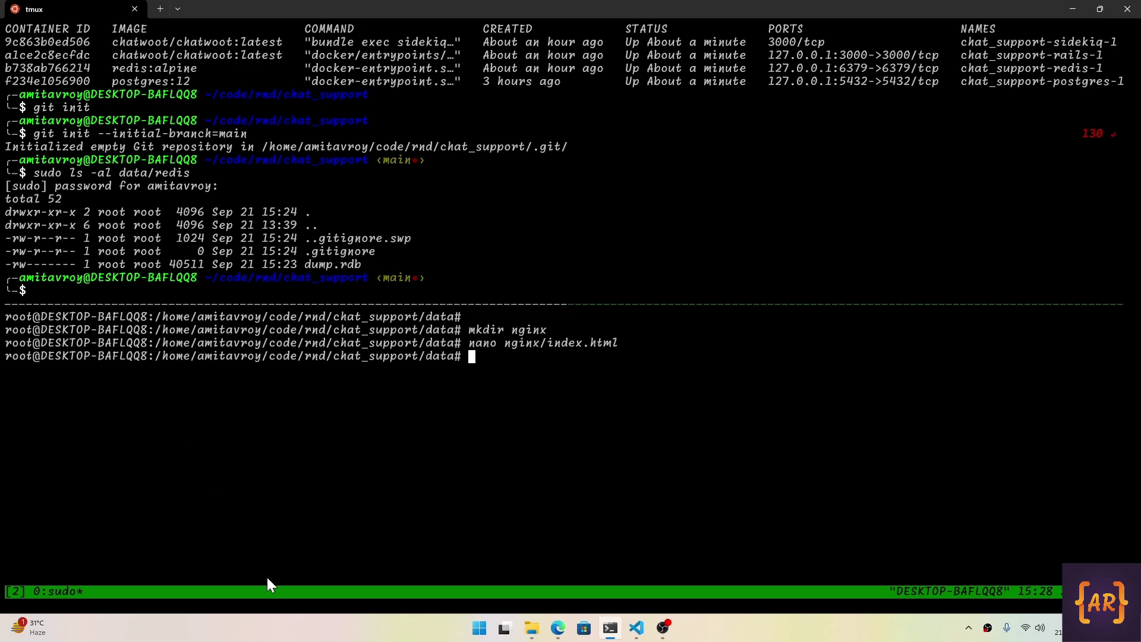
pyautogui.click(636, 628)
# Close the Untitled-1 HTML draft without saving.
pyautogui.click(200, 242)
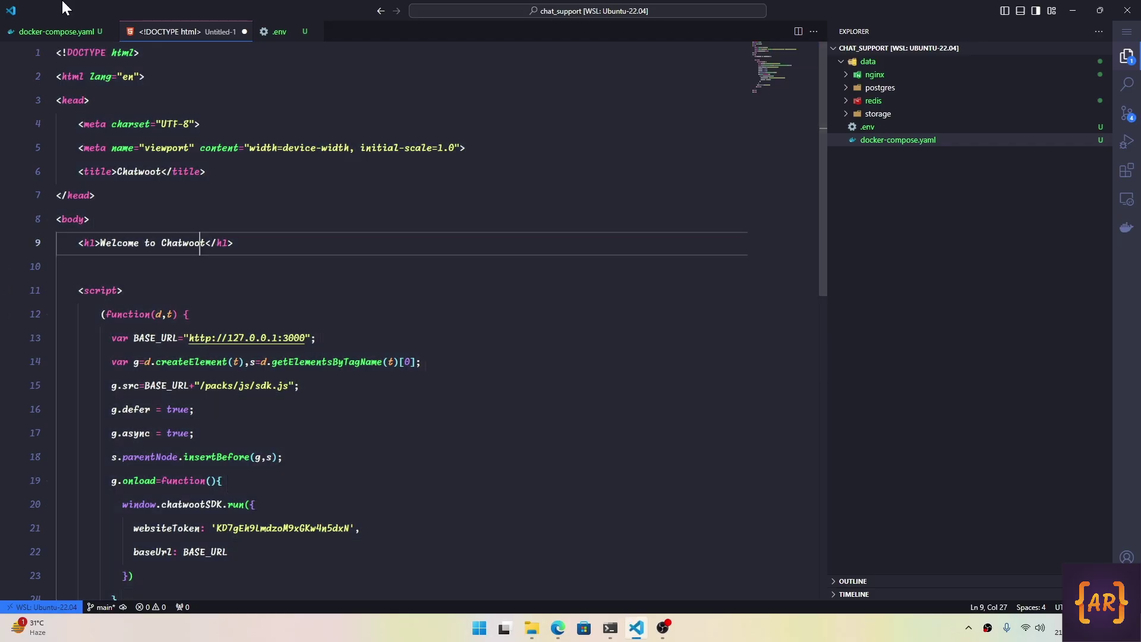
pyautogui.click(244, 32)
pyautogui.click(590, 324)
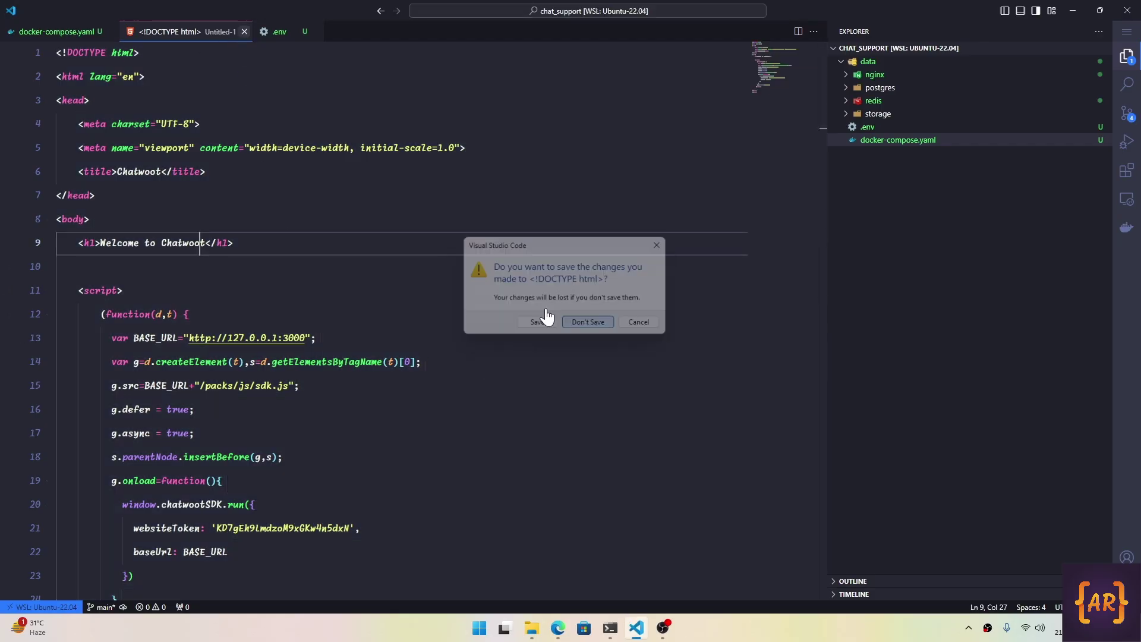
# Add an nginx service using image nginx:latest after the redis service in docker-compose.yaml.
pyautogui.click(130, 506)
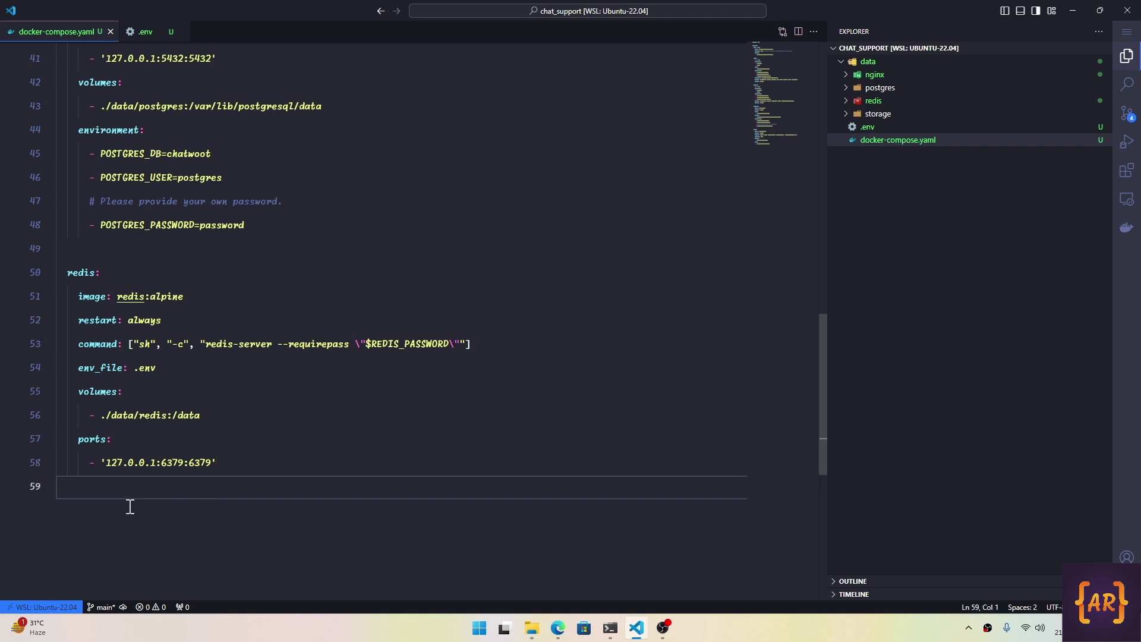
pyautogui.press('Return')
pyautogui.write('nginx:')
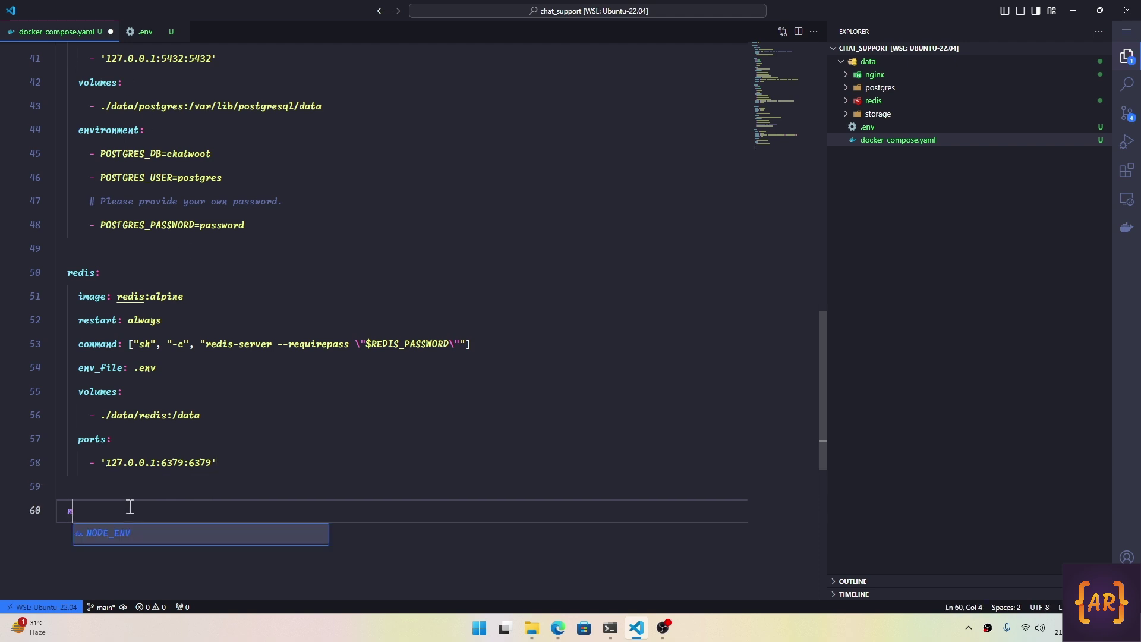
pyautogui.press('Return')
pyautogui.write('image')
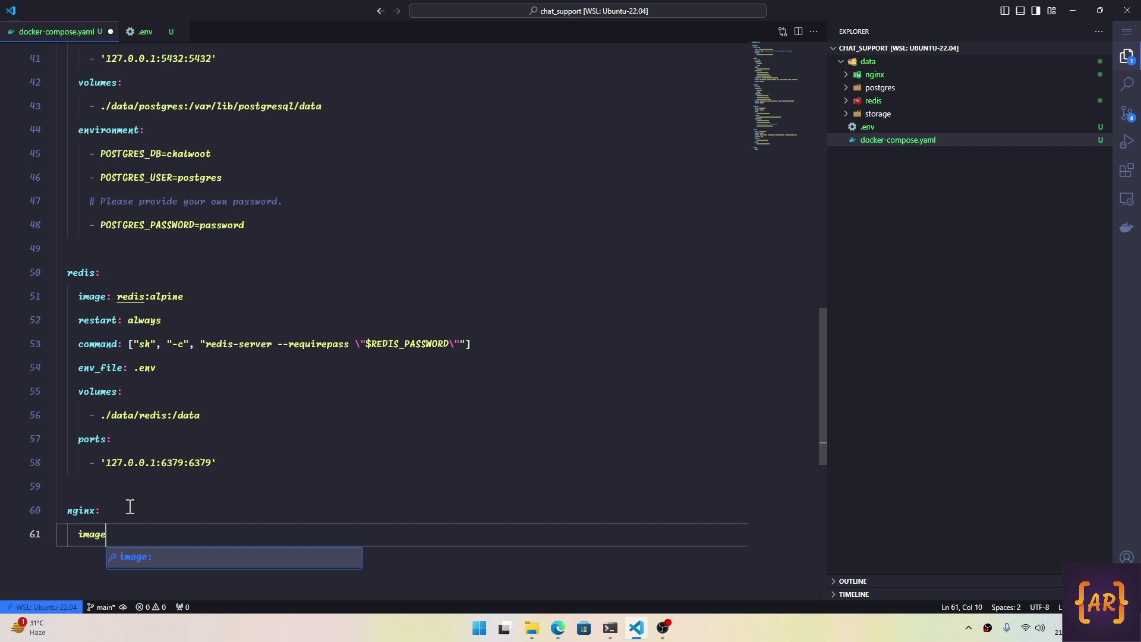
pyautogui.press('Return')
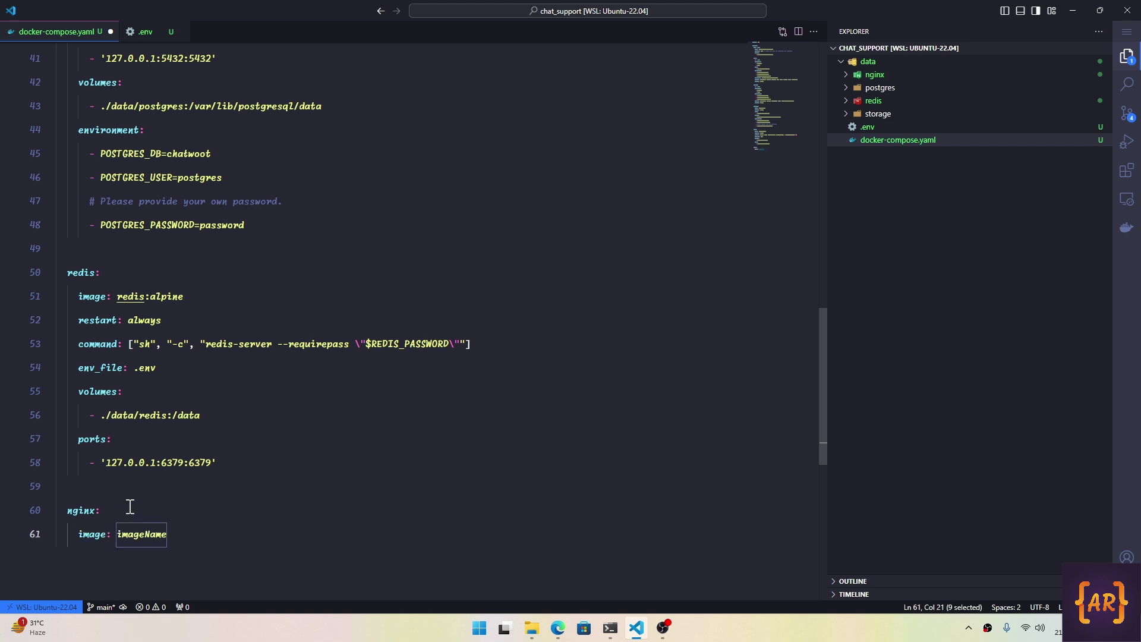
pyautogui.write('nginx:latest')
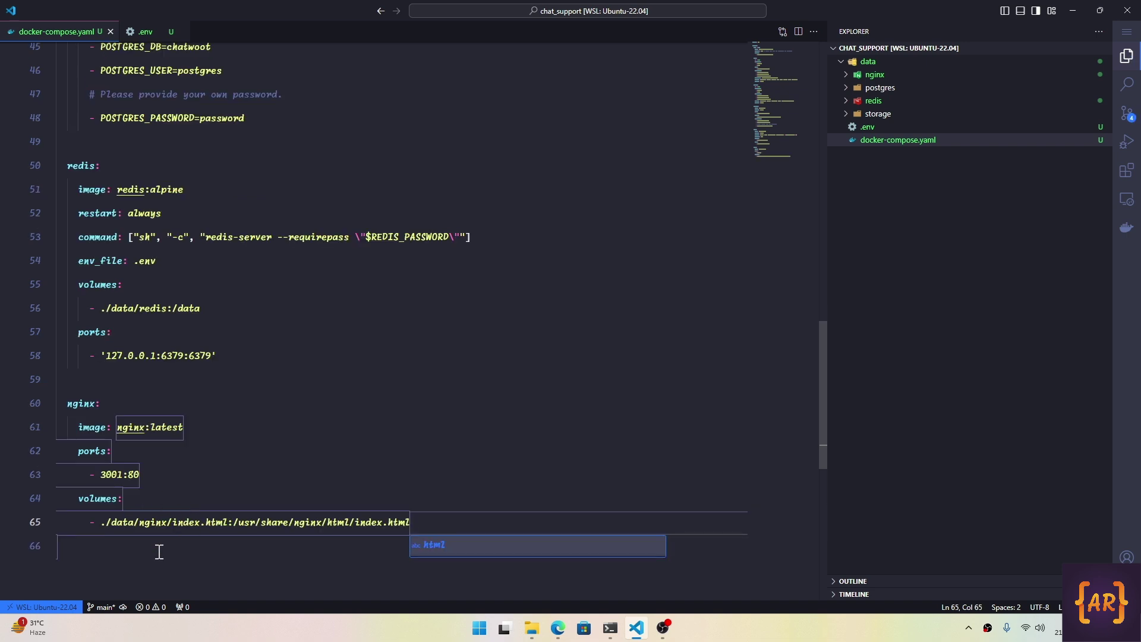
# Give the nginx service 'restart: always', copied from the redis service, below its volume entry.
pyautogui.click(206, 523)
pyautogui.press('End')
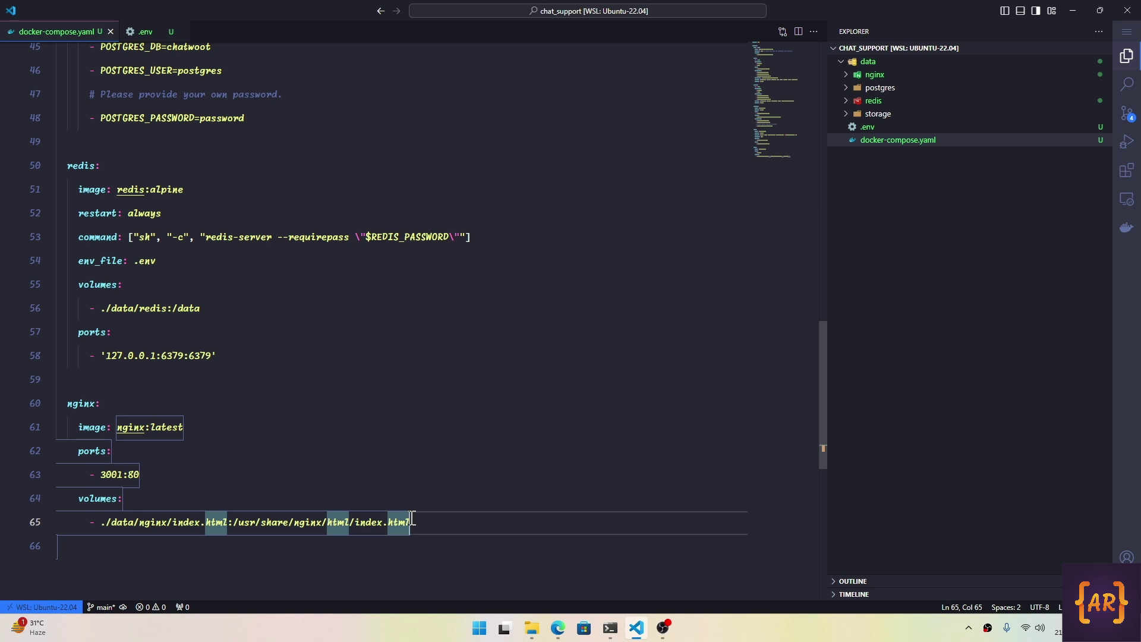
pyautogui.press('Return')
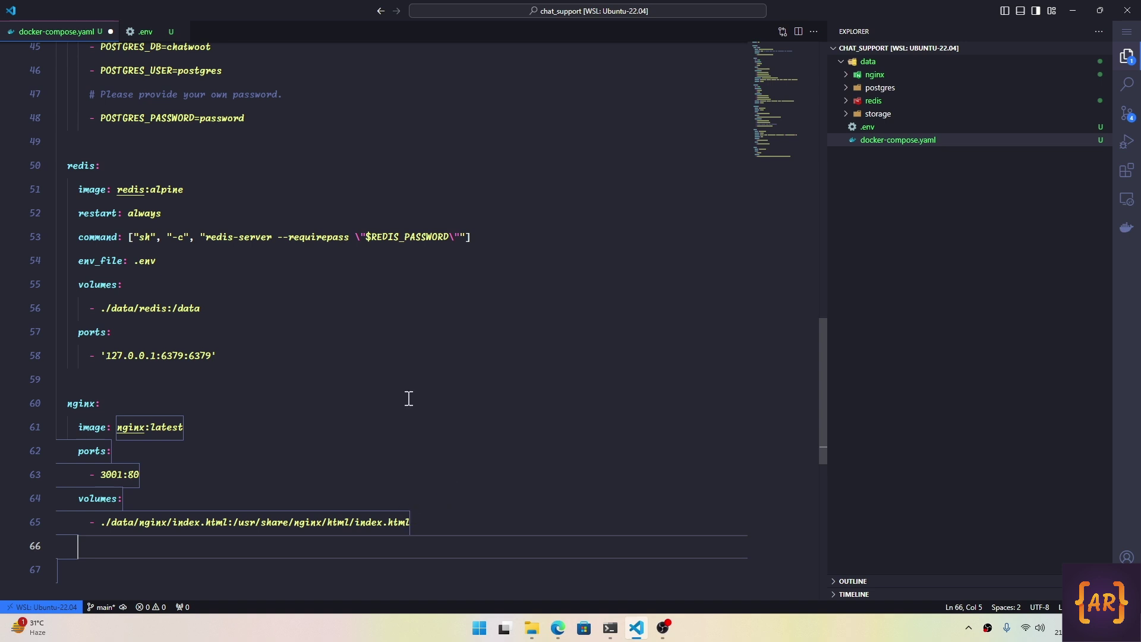
pyautogui.moveTo(87, 288)
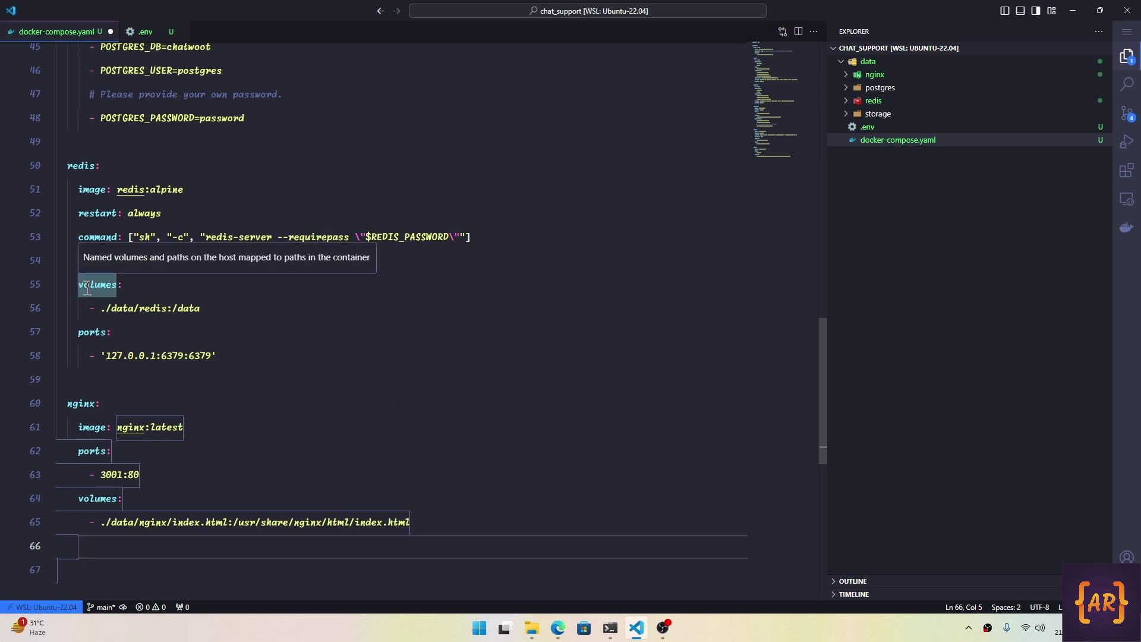
pyautogui.click(80, 213)
pyautogui.keyDown('shift'); pyautogui.click(214, 214); pyautogui.keyUp('shift')
pyautogui.click(115, 547)
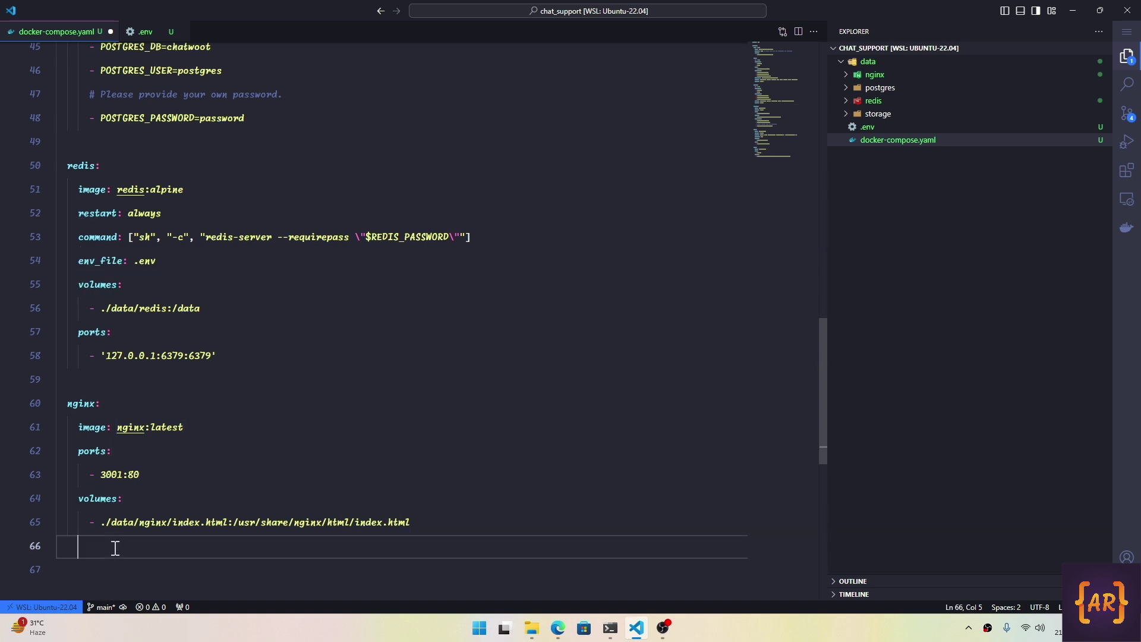
pyautogui.hotkey('ctrl', 'v')
pyautogui.press('Return')
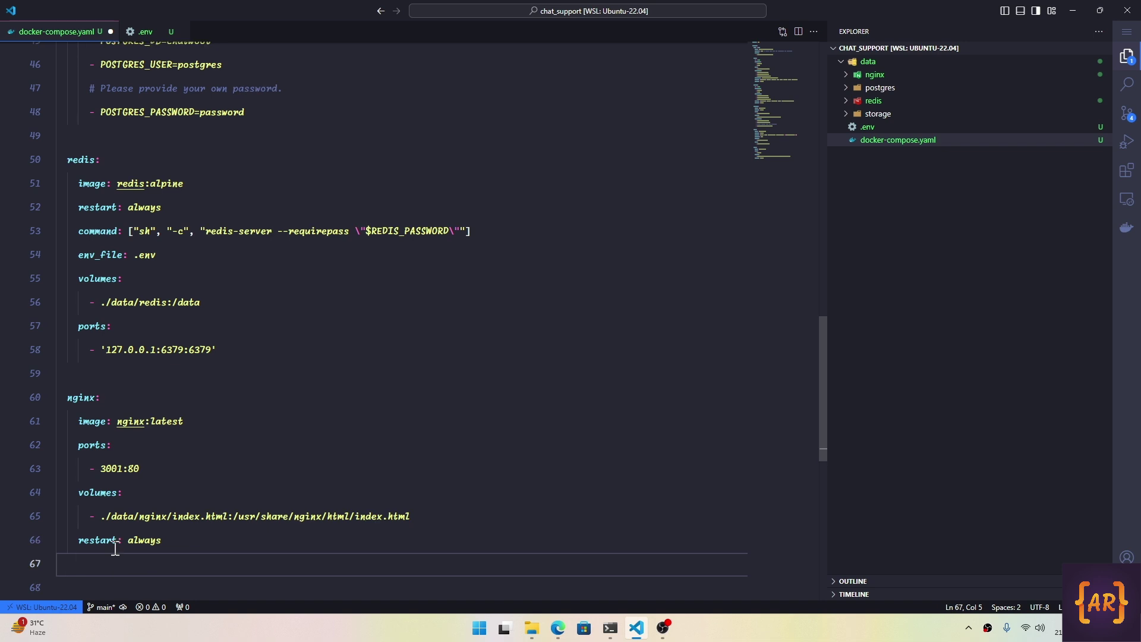
# Add a deploy resources limit of memory: 10M to nginx and save docker-compose.yaml.
pyautogui.write('deploy:')
pyautogui.press('Return')
pyautogui.write('resources:')
pyautogui.press('Return')
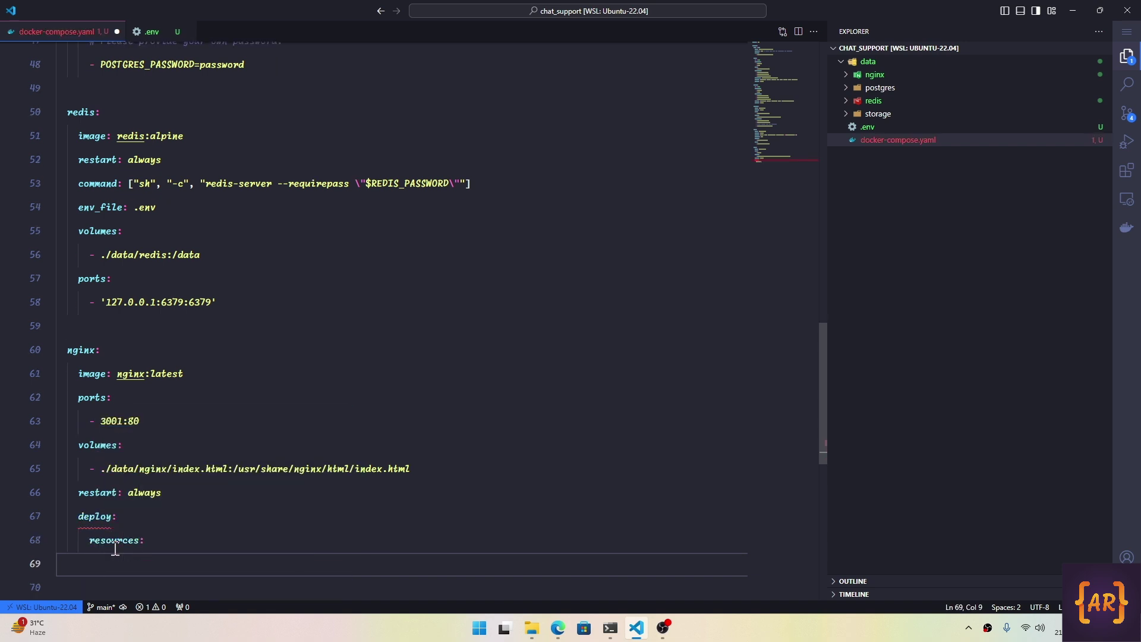
pyautogui.write('limits:')
pyautogui.press('Return')
pyautogui.write('memory: 10M')
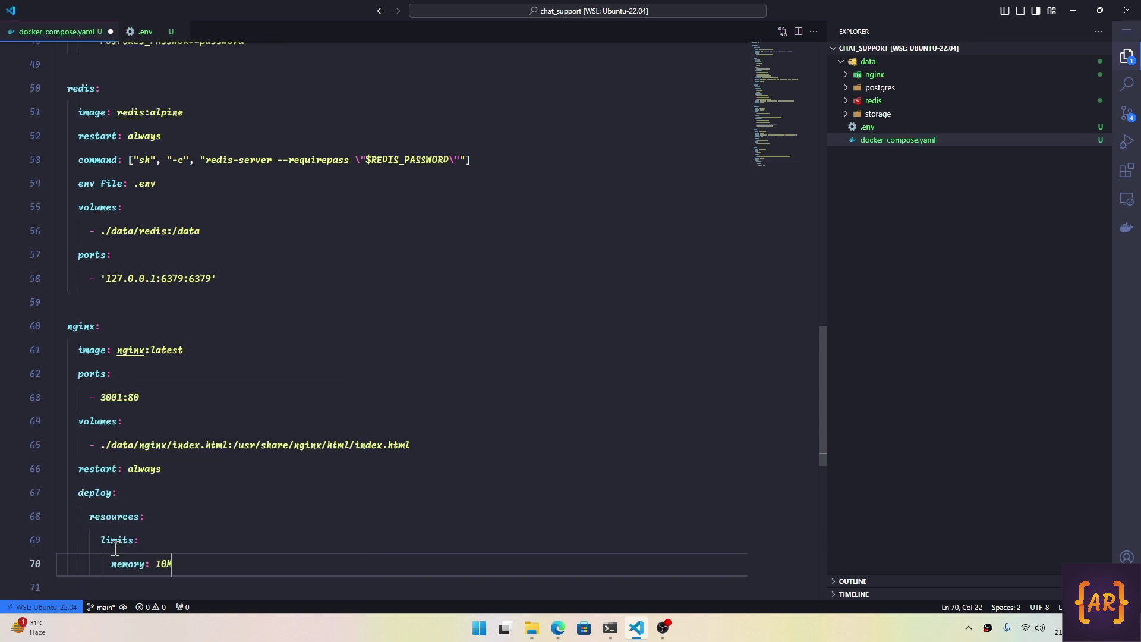
pyautogui.hotkey('ctrl', 's')
# Try pasting the memory-limit block under the redis ports, then undo it.
pyautogui.click(76, 494)
pyautogui.keyDown('shift'); pyautogui.click(191, 561); pyautogui.keyUp('shift')
pyautogui.hotkey('ctrl', 'c')
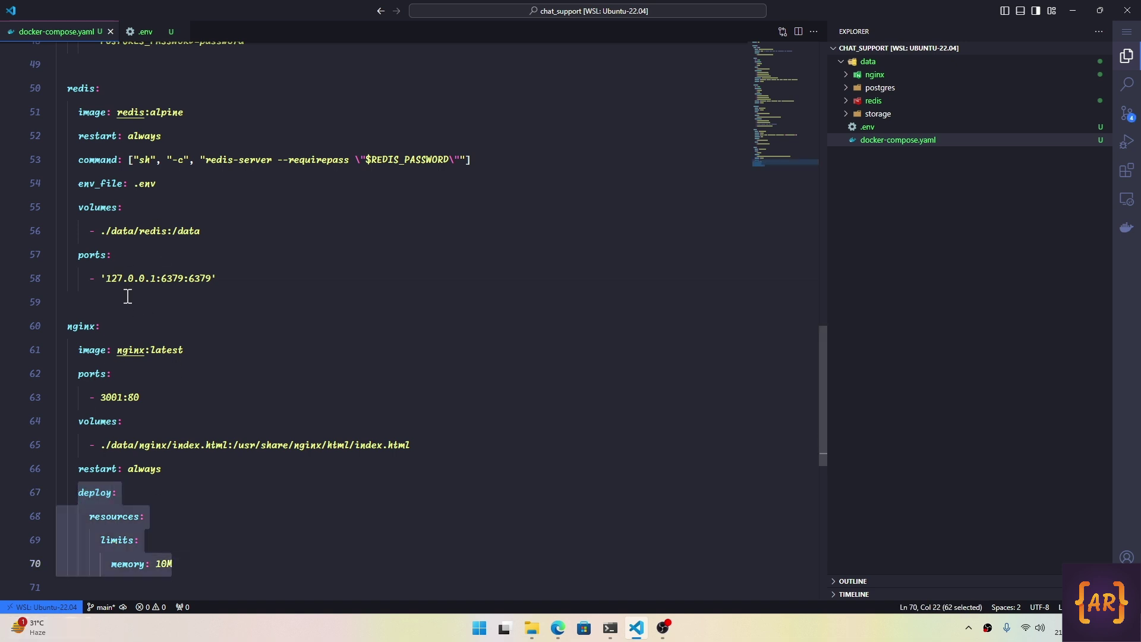
pyautogui.click(255, 285)
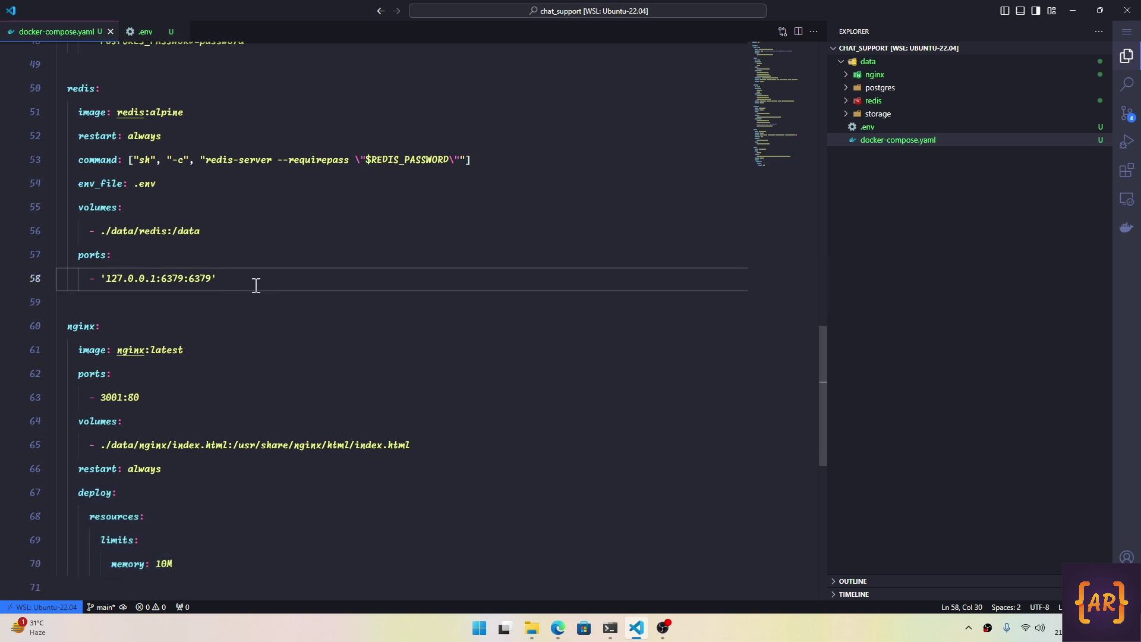
pyautogui.press('Return')
pyautogui.hotkey('ctrl', 'v')
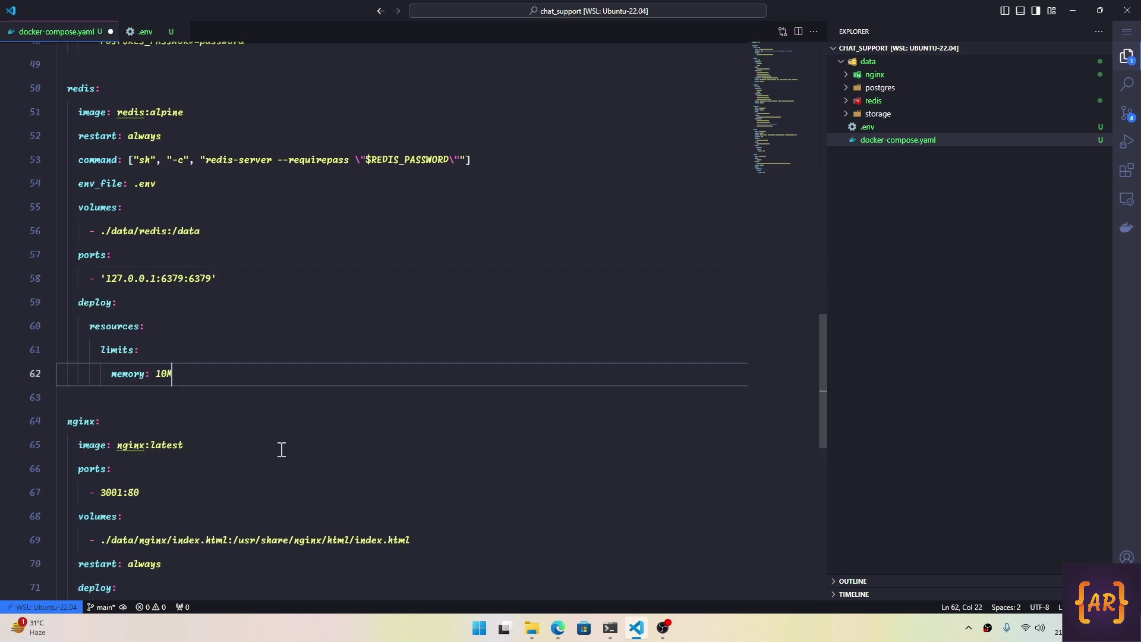
pyautogui.hotkey('ctrl', 'z')
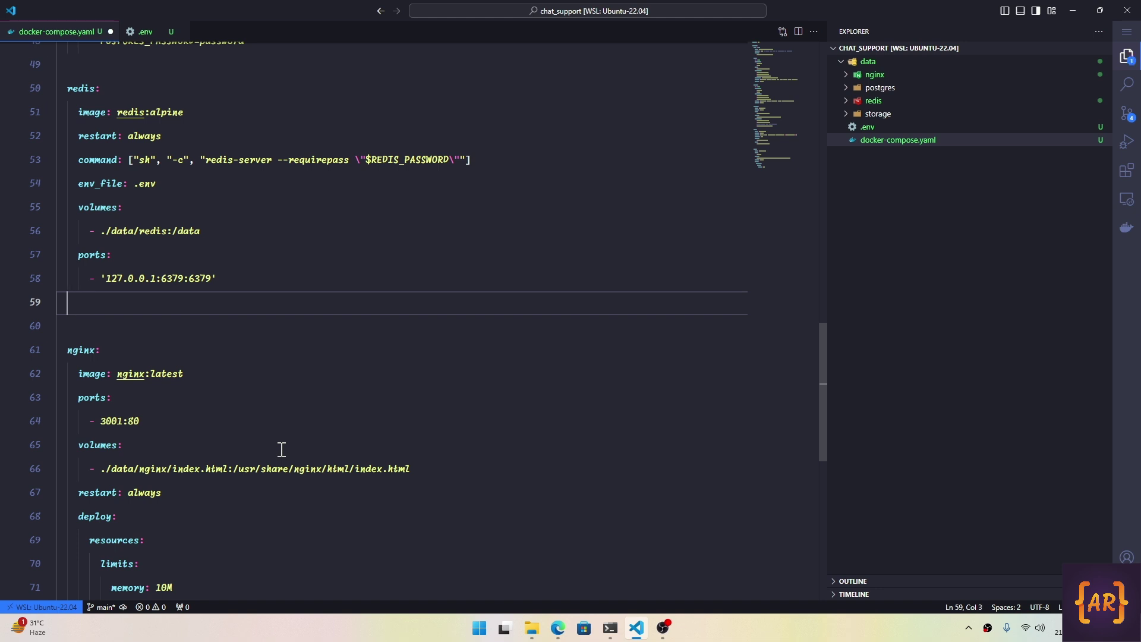
pyautogui.hotkey('ctrl', 'z')
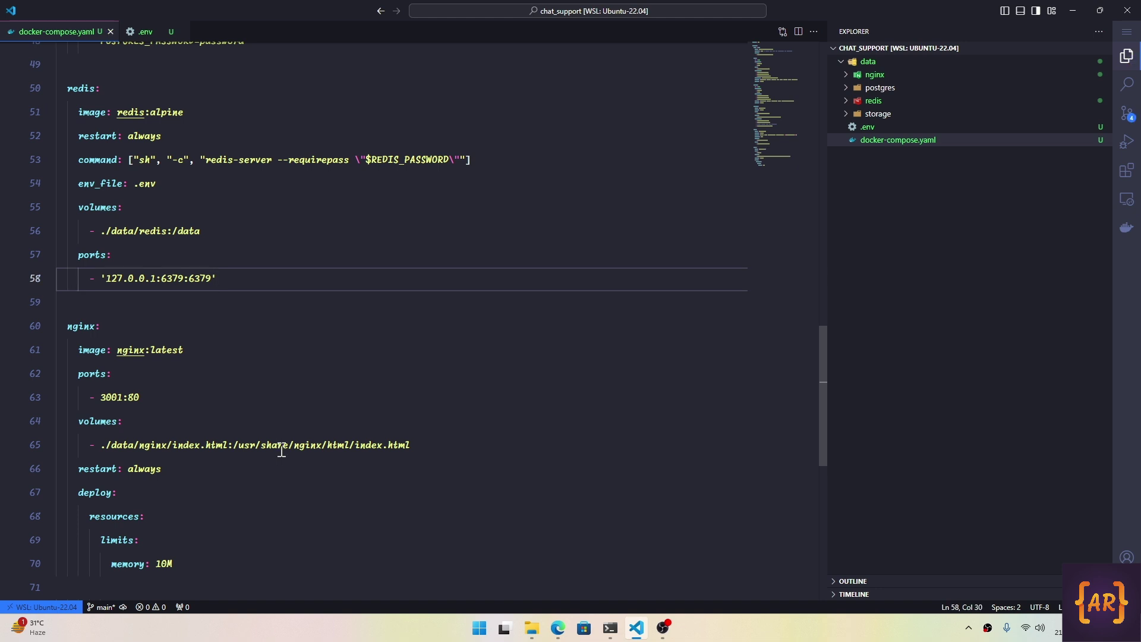
pyautogui.click(610, 628)
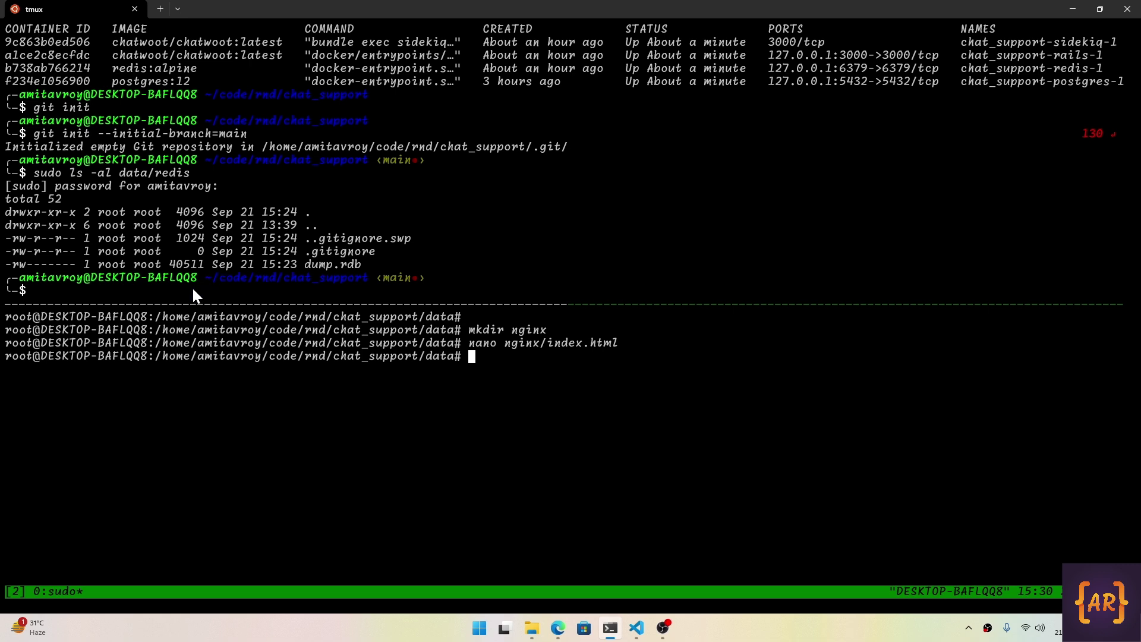
# List the running docker containers with d ps in the upper tmux pane.
pyautogui.press('BackSpace')
pyautogui.hotkey('ctrl', 'b')
pyautogui.press('Up')
pyautogui.press('Return')
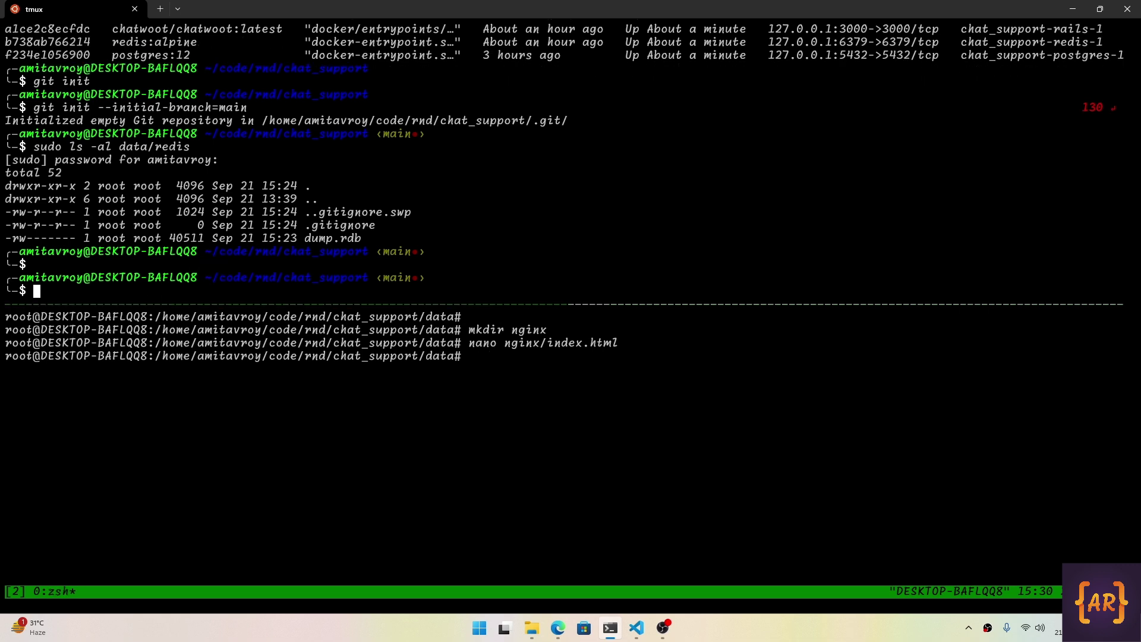
pyautogui.write('d ps')
pyautogui.press('Return')
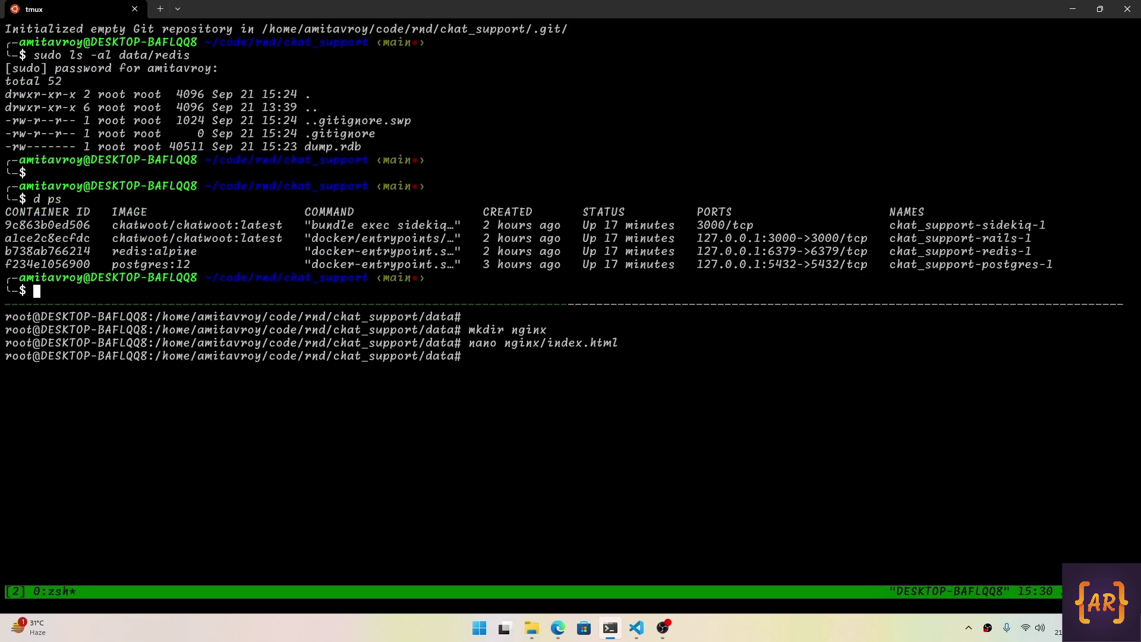
# Start nginx with dc up nginx, stop it, rerun detached with -d, and verify with d ps.
pyautogui.write('dc up nginx')
pyautogui.press('BackSpace')
pyautogui.press('BackSpace')
pyautogui.press('BackSpace')
pyautogui.press('BackSpace')
pyautogui.press('BackSpace')
pyautogui.press('BackSpace')
pyautogui.press('BackSpace')
pyautogui.press('BackSpace')
pyautogui.press('BackSpace')
pyautogui.write('nginx up')
pyautogui.press('Return')
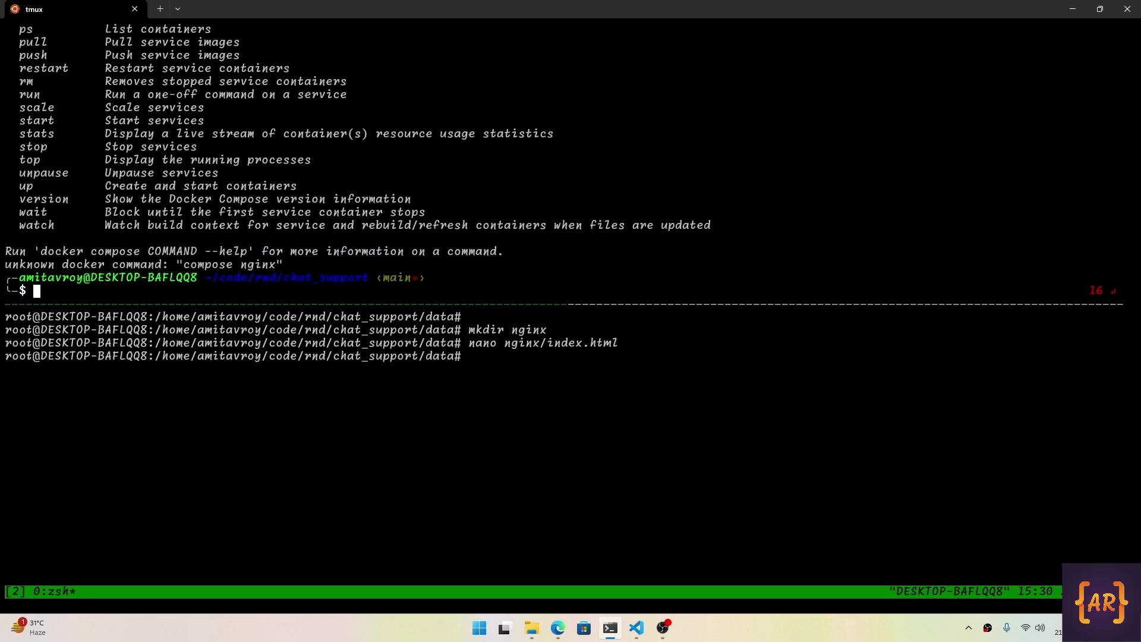
pyautogui.write('dc up nginx')
pyautogui.press('Return')
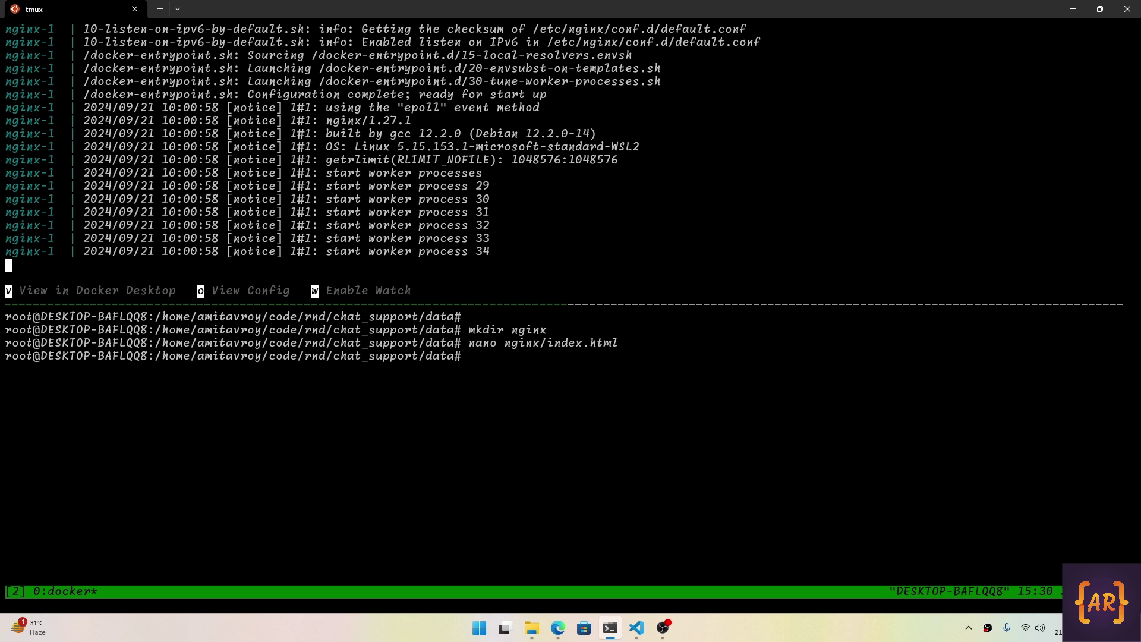
pyautogui.hotkey('ctrl', 'c')
pyautogui.press('Up')
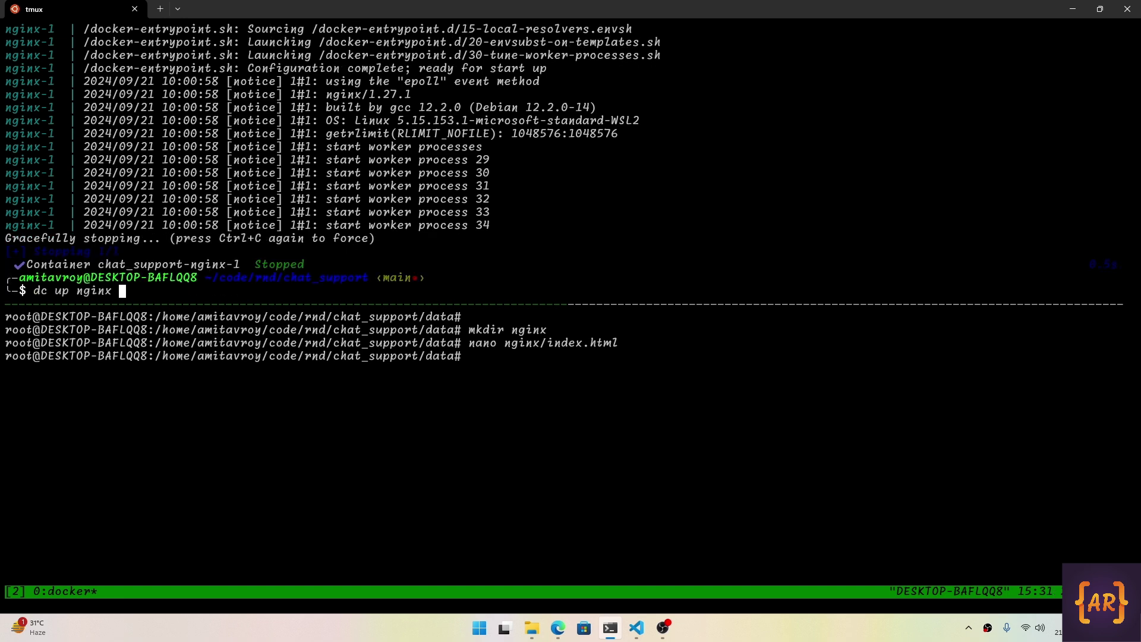
pyautogui.write('-d')
pyautogui.press('Return')
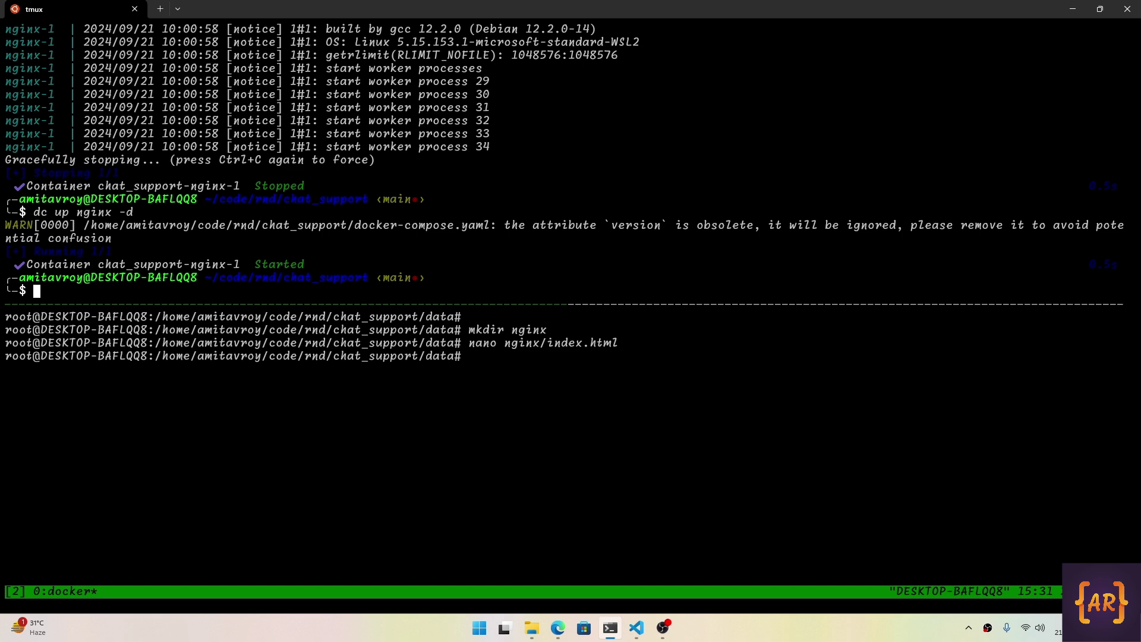
pyautogui.write('d ps')
pyautogui.press('Return')
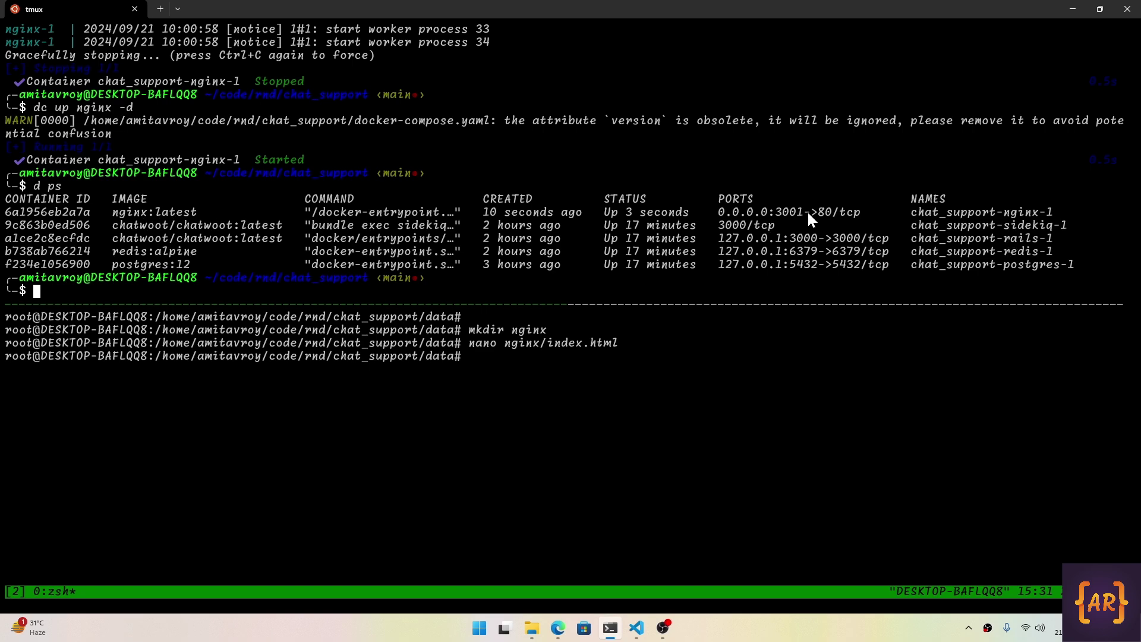
# Load localhost:3001 in a new browser tab.
pyautogui.click(558, 628)
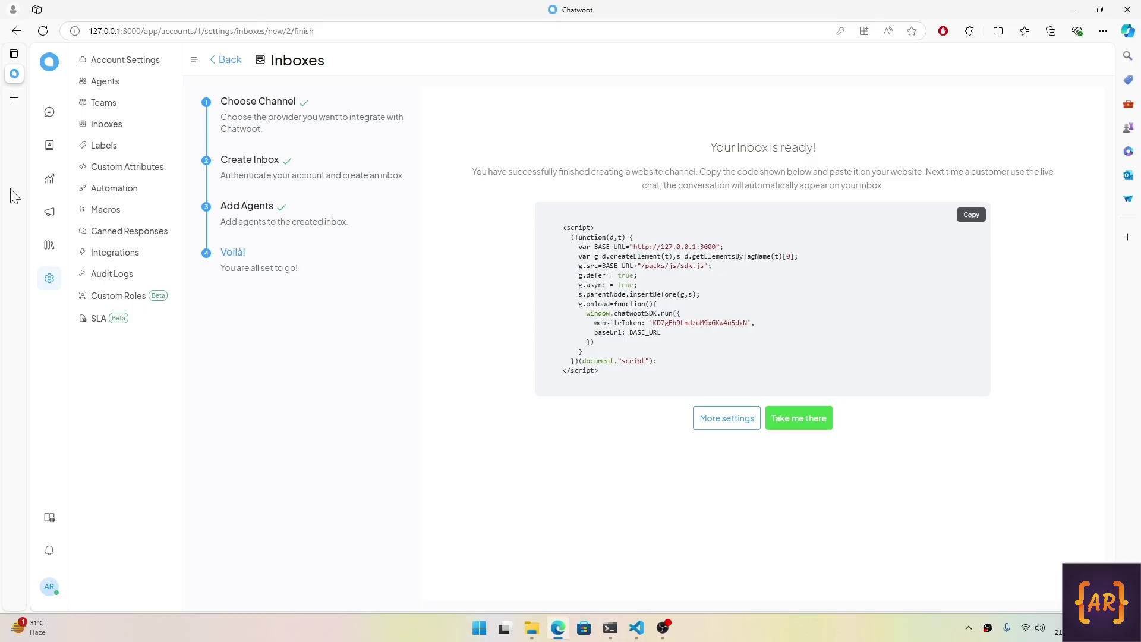
pyautogui.click(30, 98)
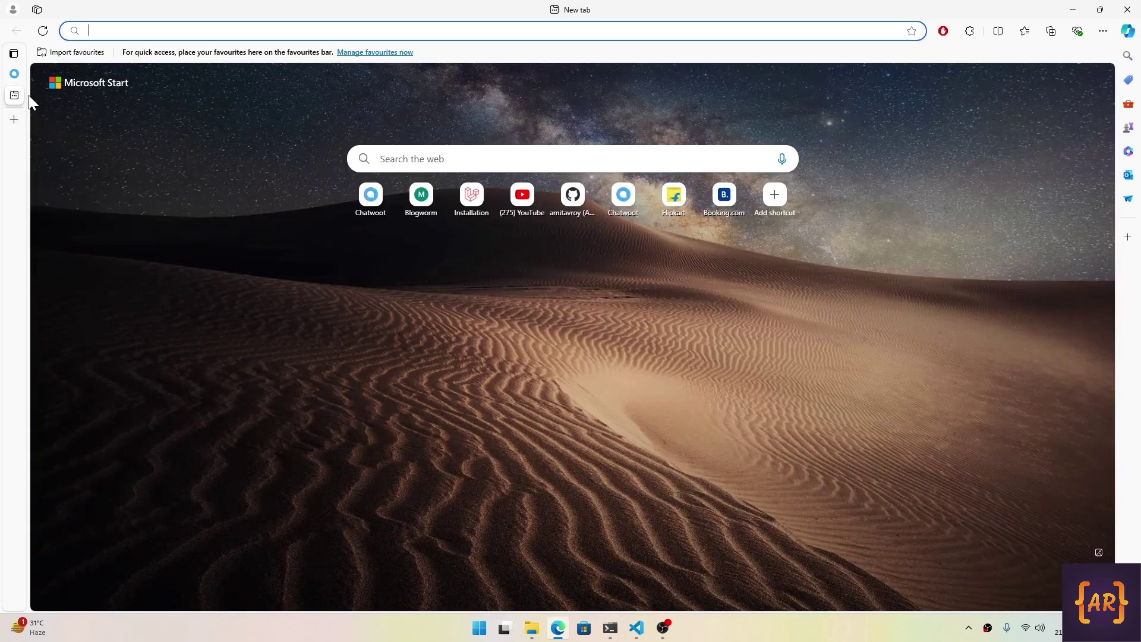
pyautogui.write('localhost')
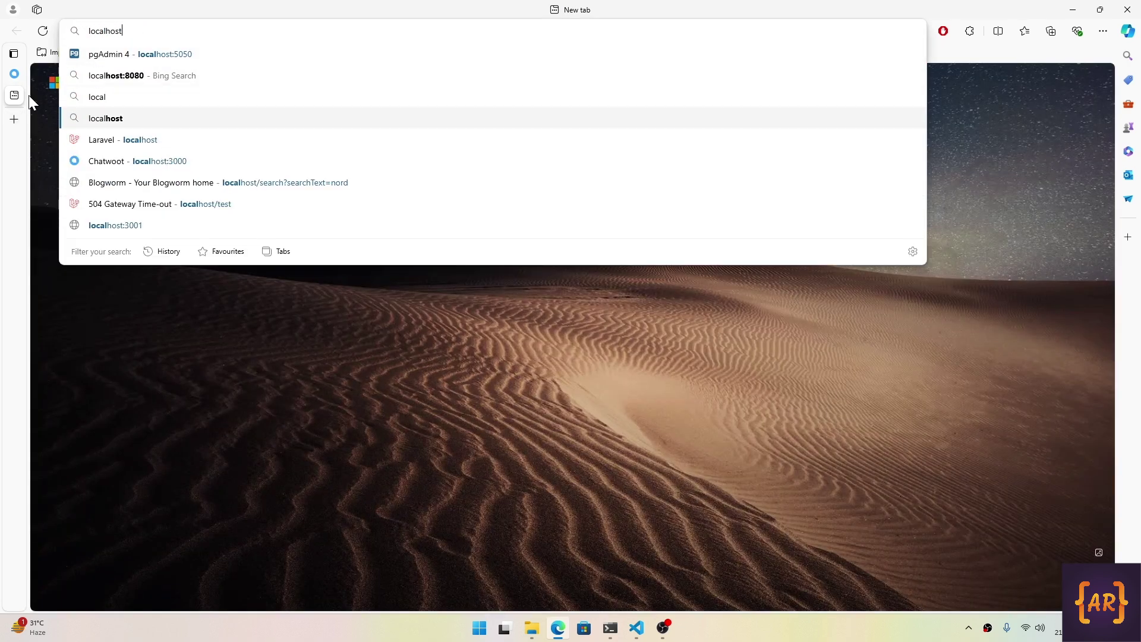
pyautogui.press('Down')
pyautogui.press('Down')
pyautogui.press('BackSpace')
pyautogui.write('1')
pyautogui.press('Return')
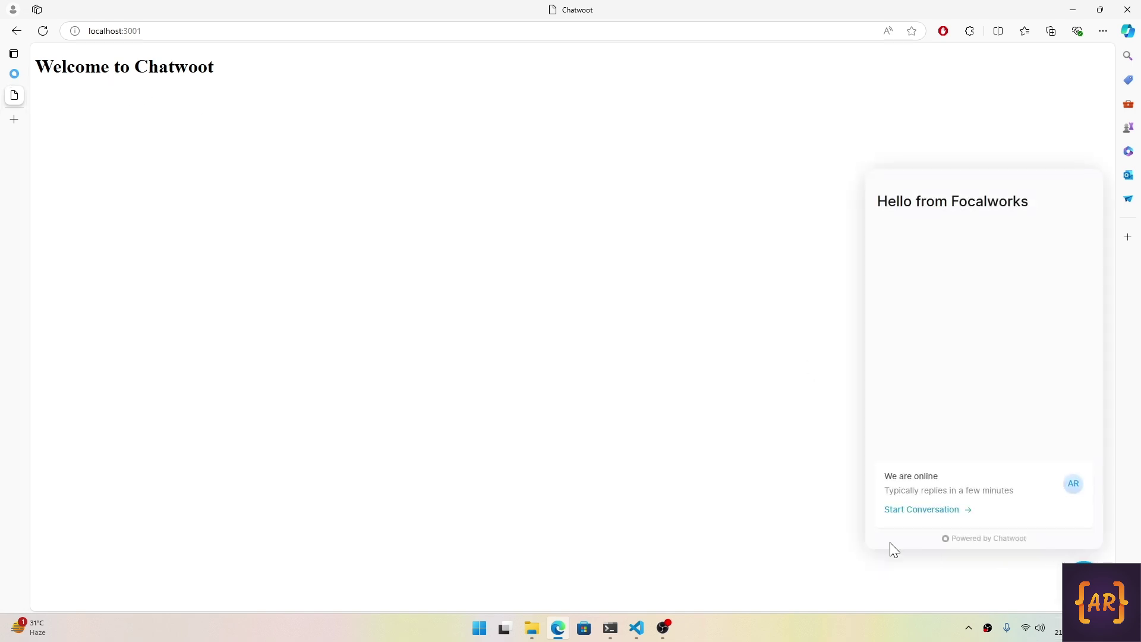
# Start a widget conversation, send 'Hi', submit the saved contact e-mail, and return to the dashboard tab.
pyautogui.click(909, 510)
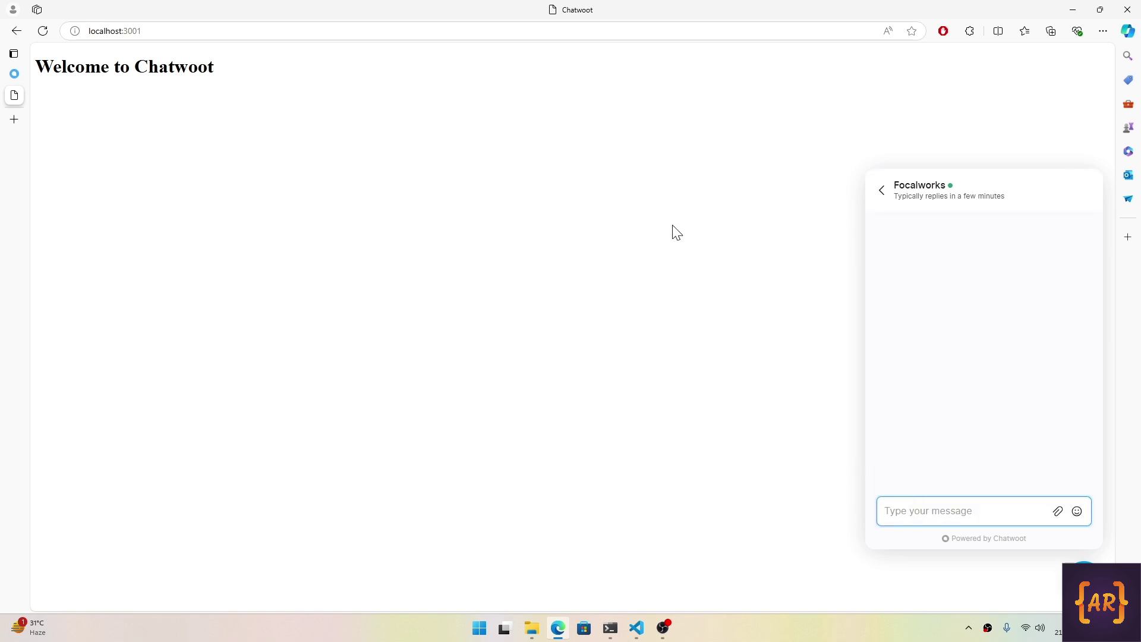
pyautogui.write('Hi')
pyautogui.press('Return')
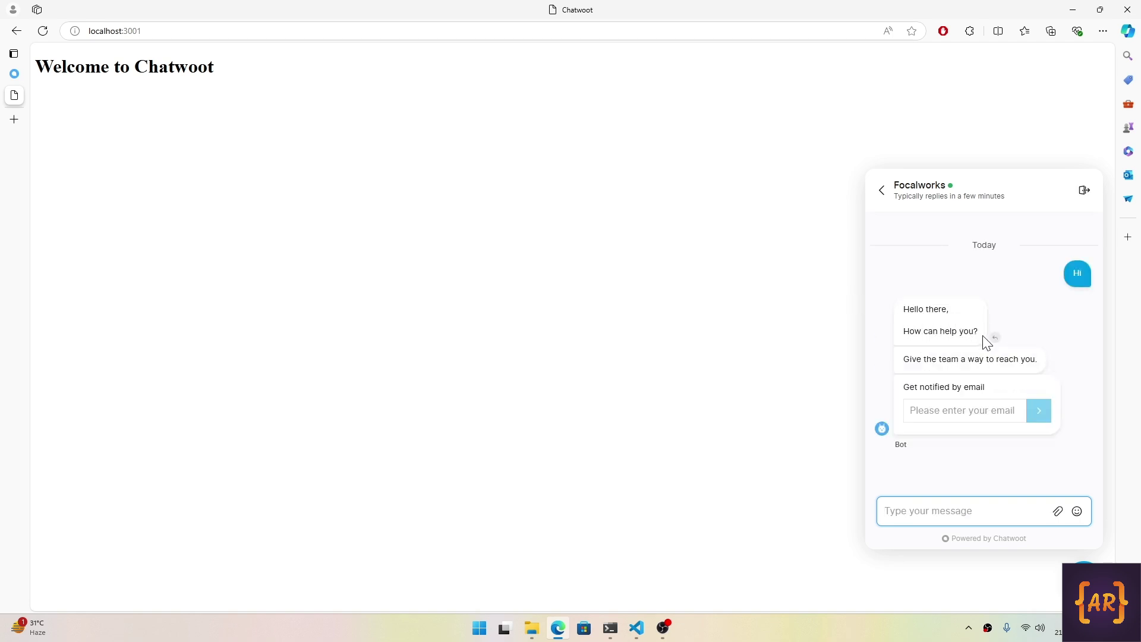
pyautogui.click(950, 415)
pyautogui.click(954, 477)
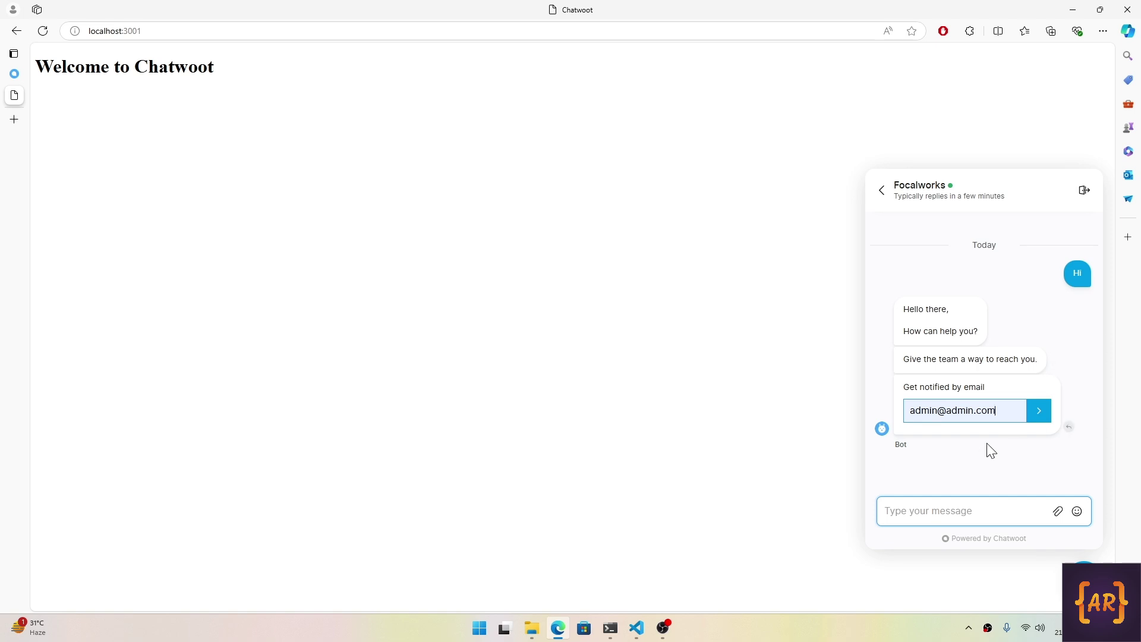
pyautogui.click(1038, 416)
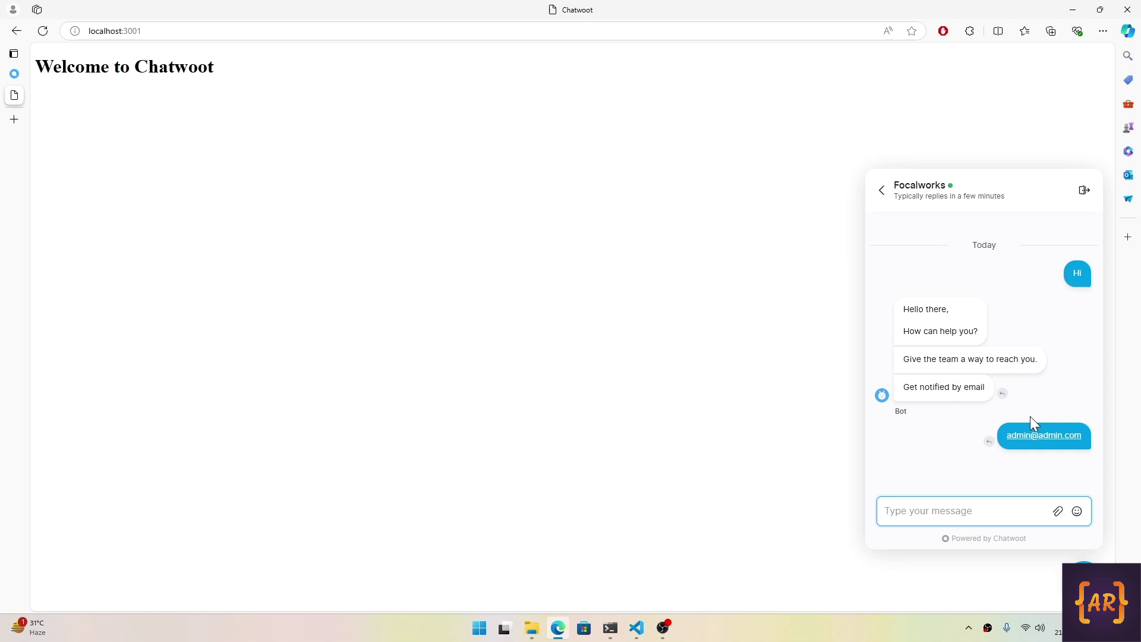
pyautogui.click(23, 75)
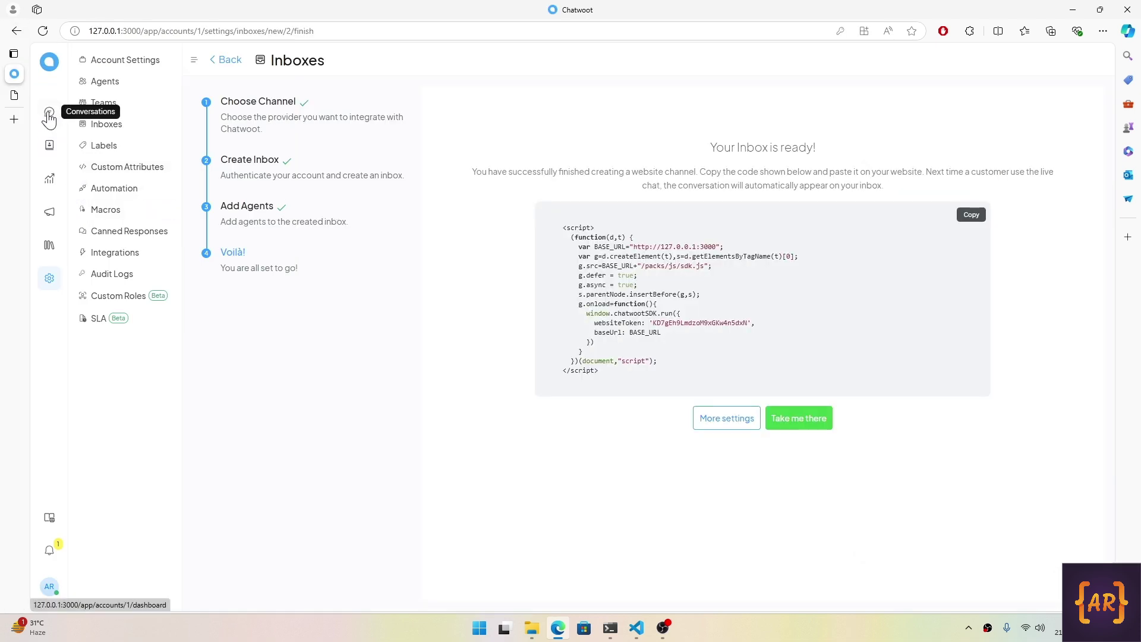
# Open the Admin conversation in the Focalworks inbox.
pyautogui.click(51, 64)
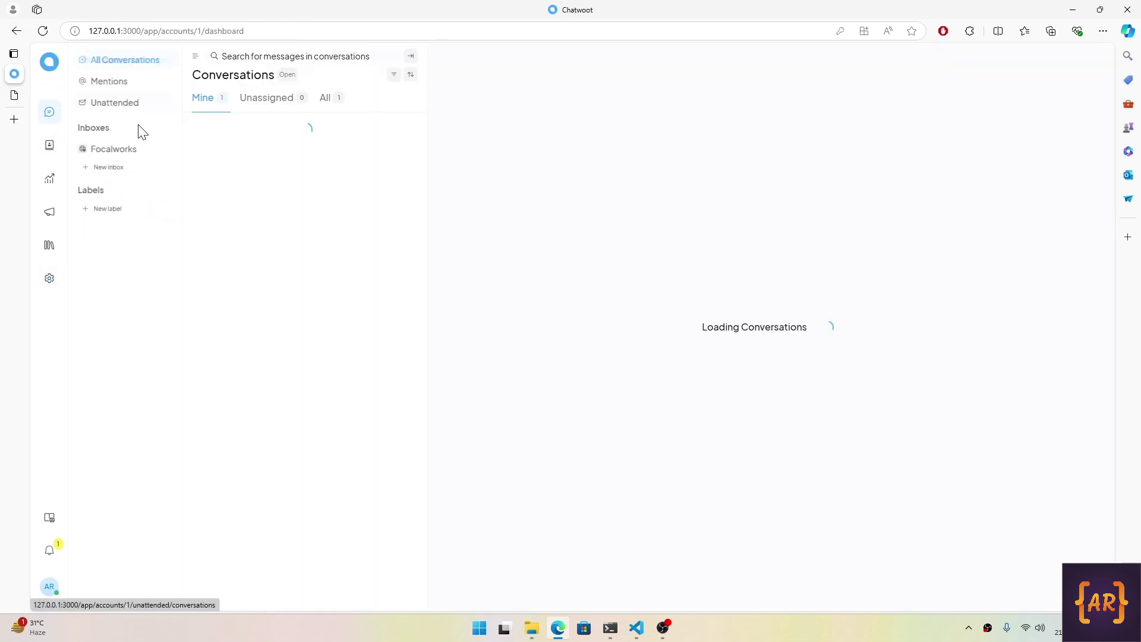
pyautogui.click(118, 153)
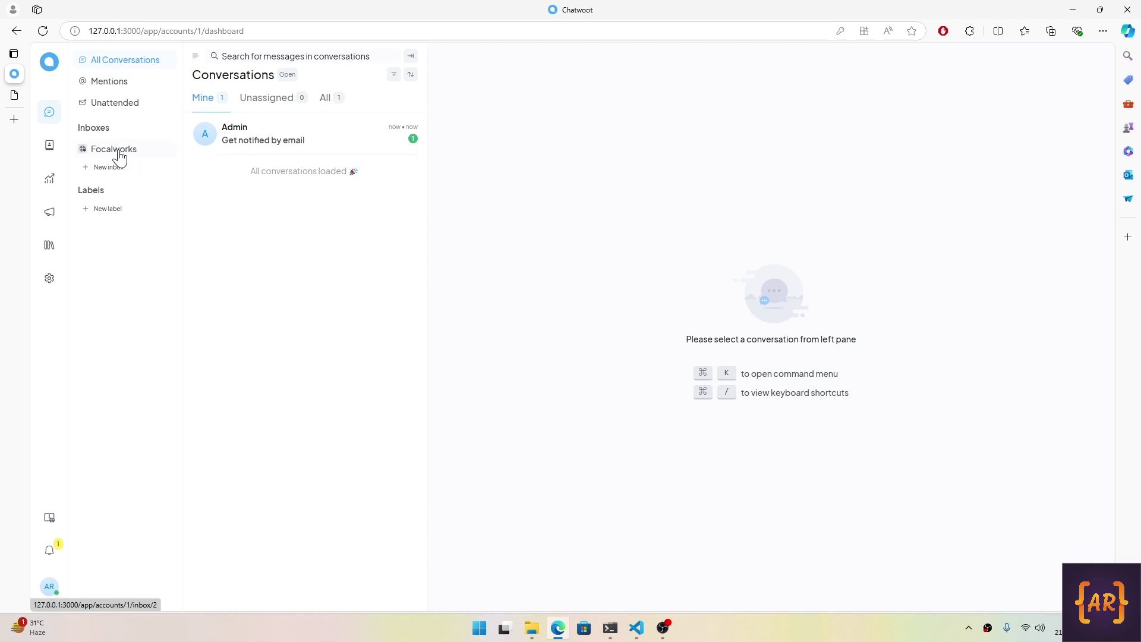
pyautogui.click(277, 153)
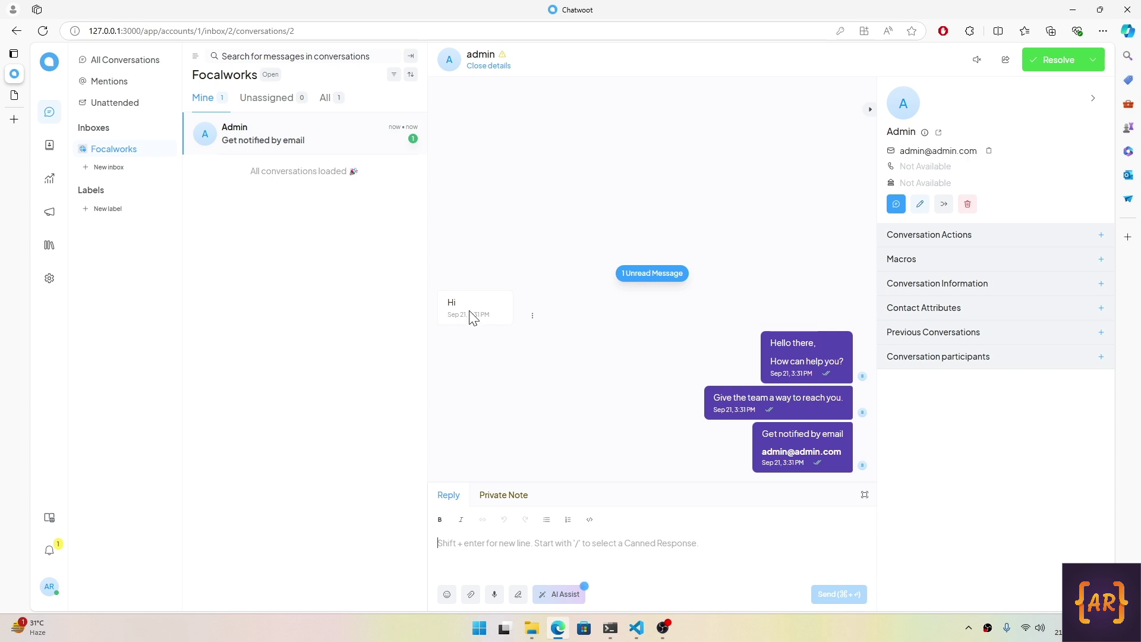
# Send 'Just for the demo' from the chat widget on the localhost:3001 page.
pyautogui.click(20, 100)
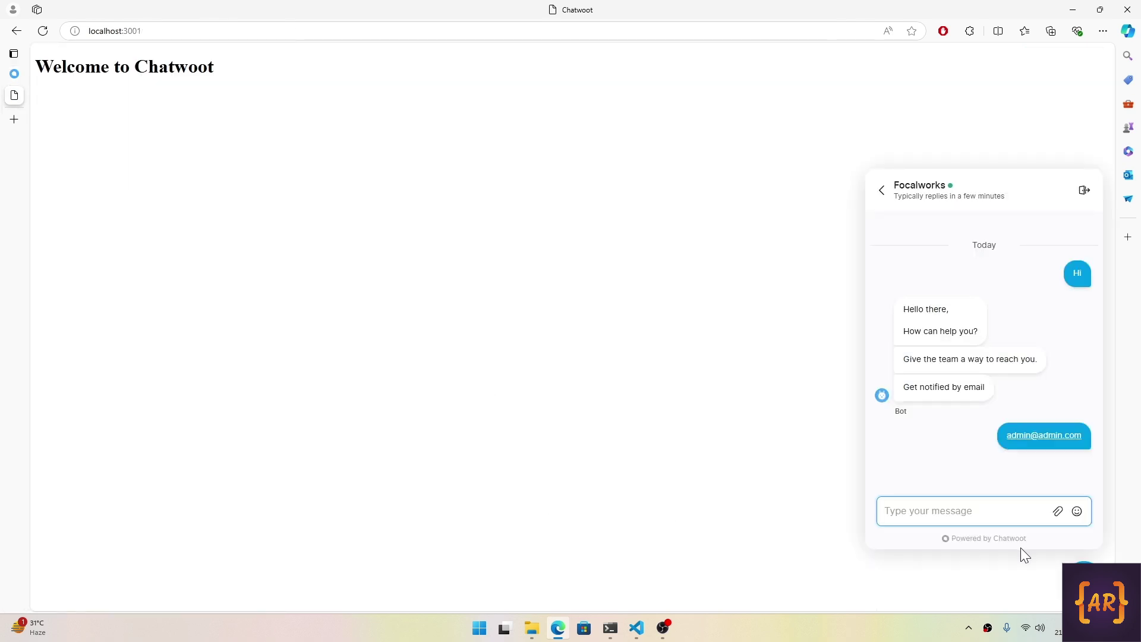
pyautogui.click(1002, 511)
pyautogui.write('Just for the demo')
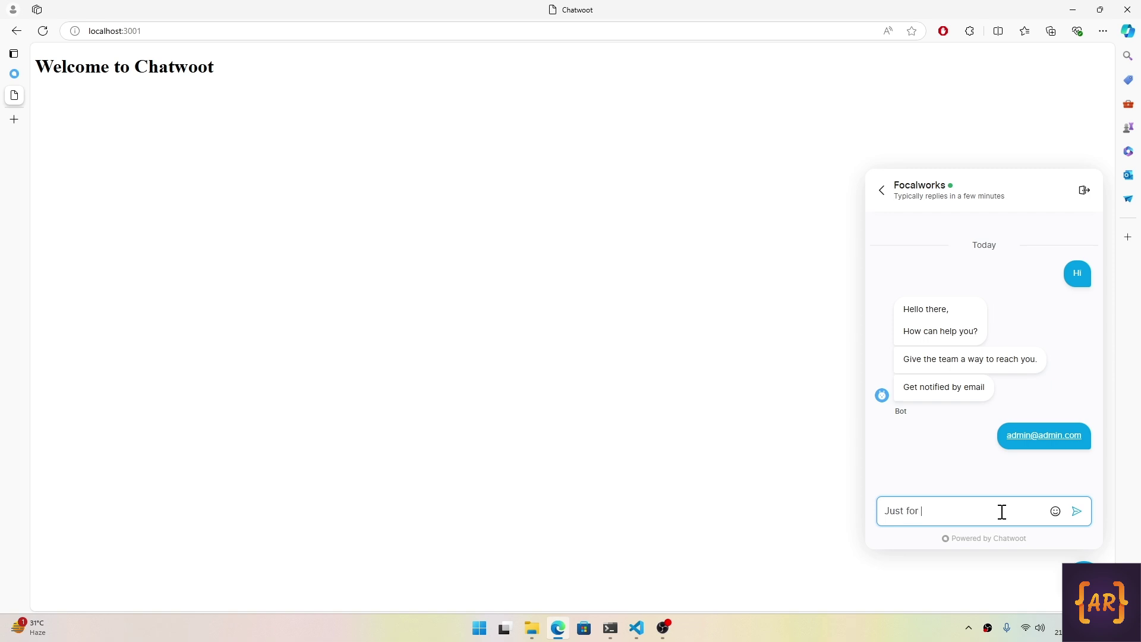
pyautogui.press('Return')
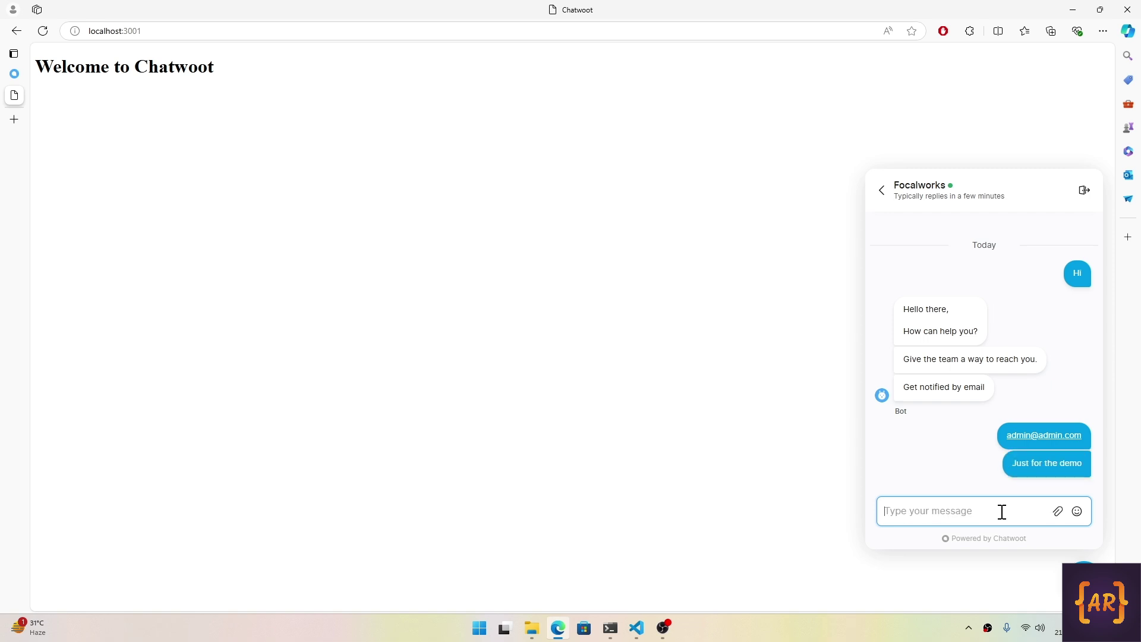
# Reply 'Great, looks like it is working' from the agent dashboard.
pyautogui.click(15, 74)
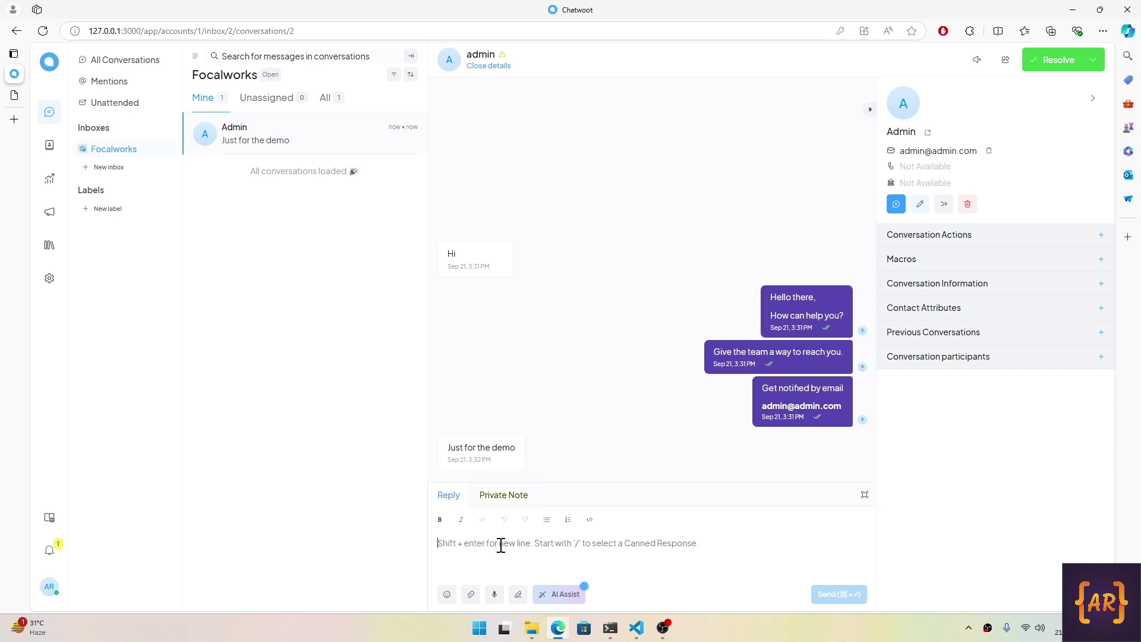
pyautogui.write('Great')
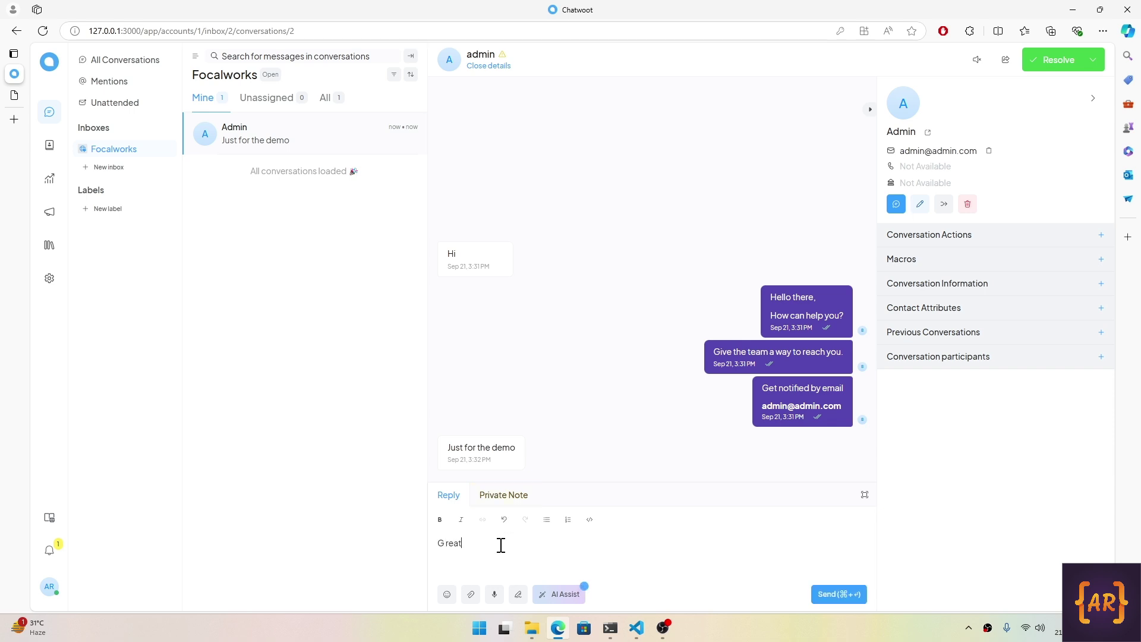
pyautogui.write(', looks like it is working')
pyautogui.press('Return')
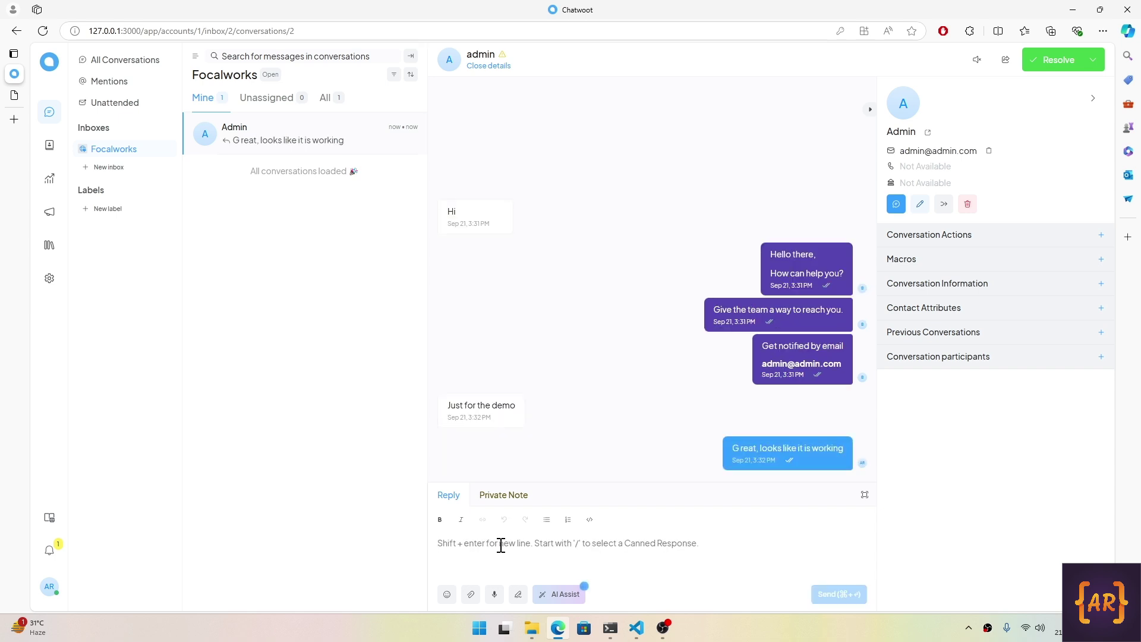
# Return to the localhost:3001 tab to see the agent's reply in the widget.
pyautogui.moveTo(16, 95)
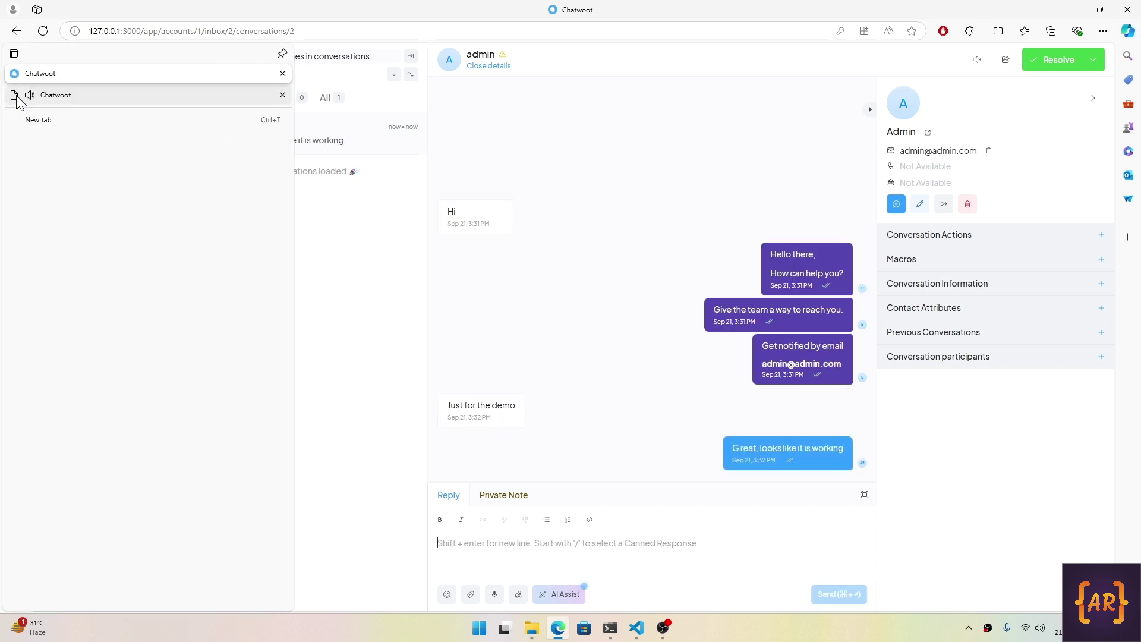
pyautogui.click(96, 97)
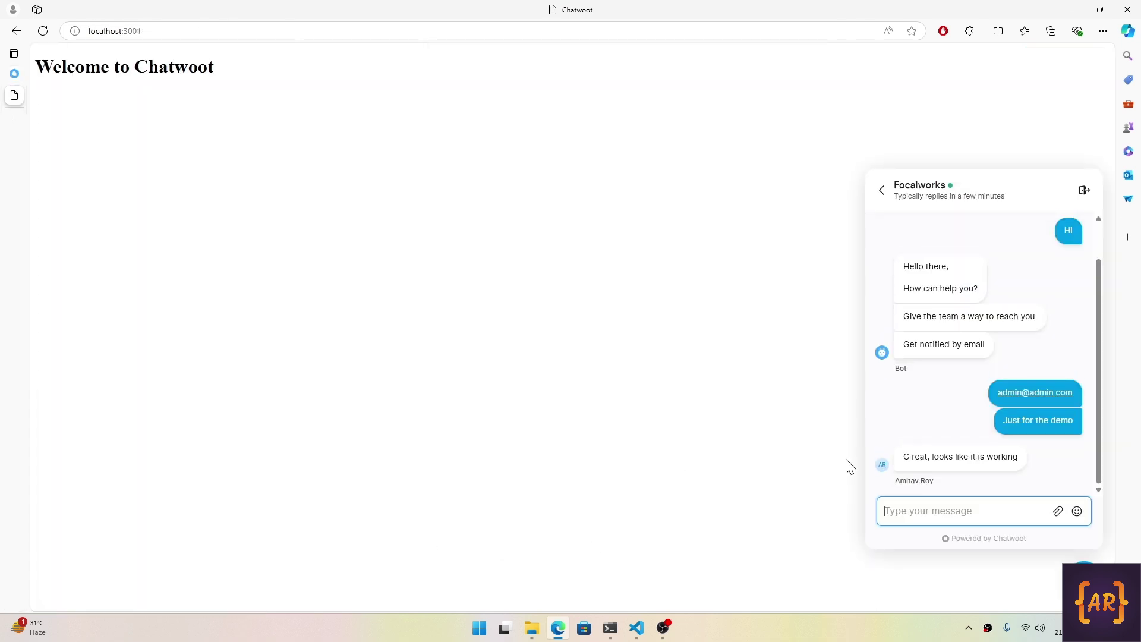